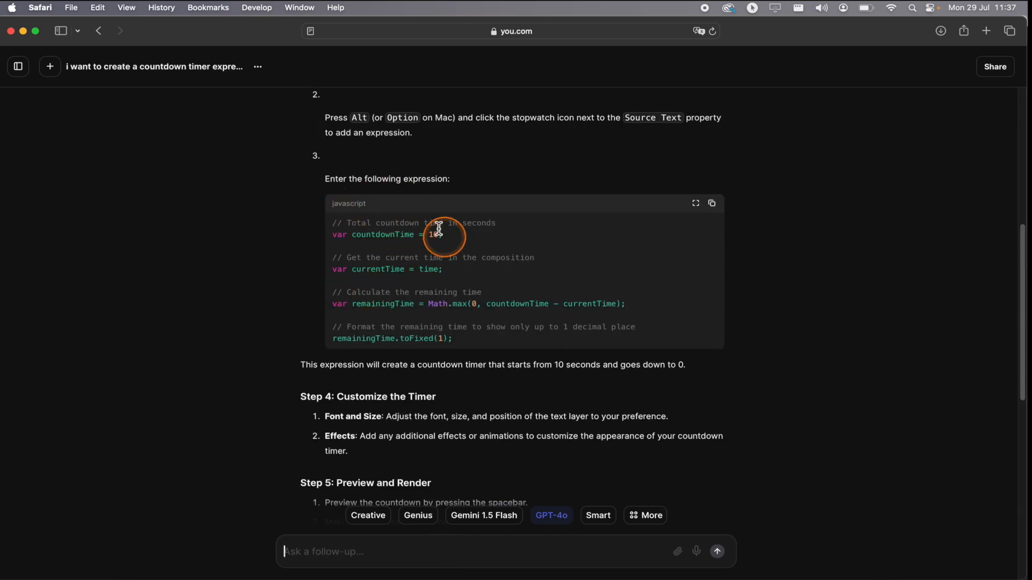
Copy the 10-second countdown expression from the chat, switch to After Effects and create an empty text layer at about (152, 504) in Comp 1
{"action": "left_click", "coordinate": [712, 203]}
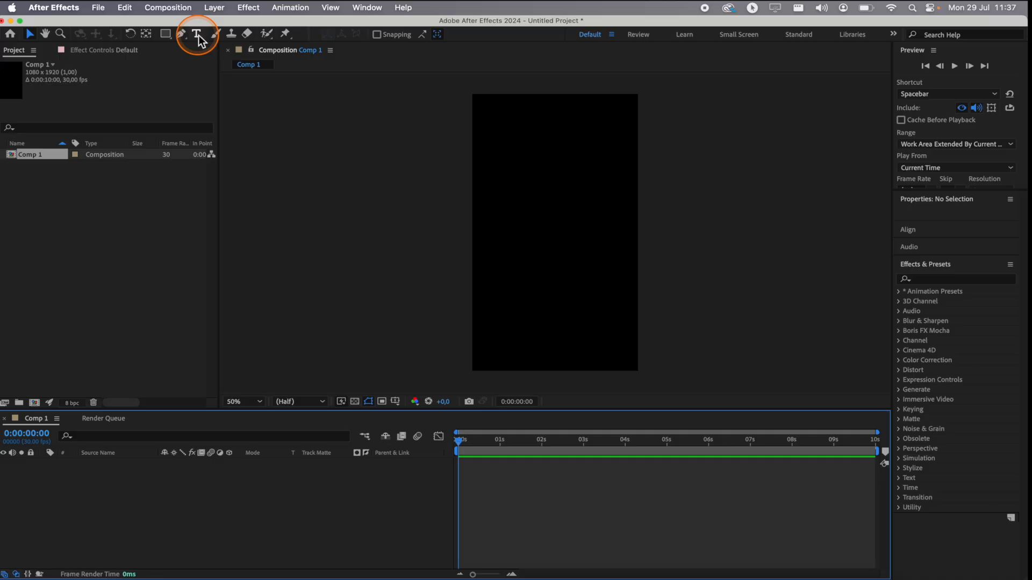
{"action": "left_click", "coordinate": [197, 34]}
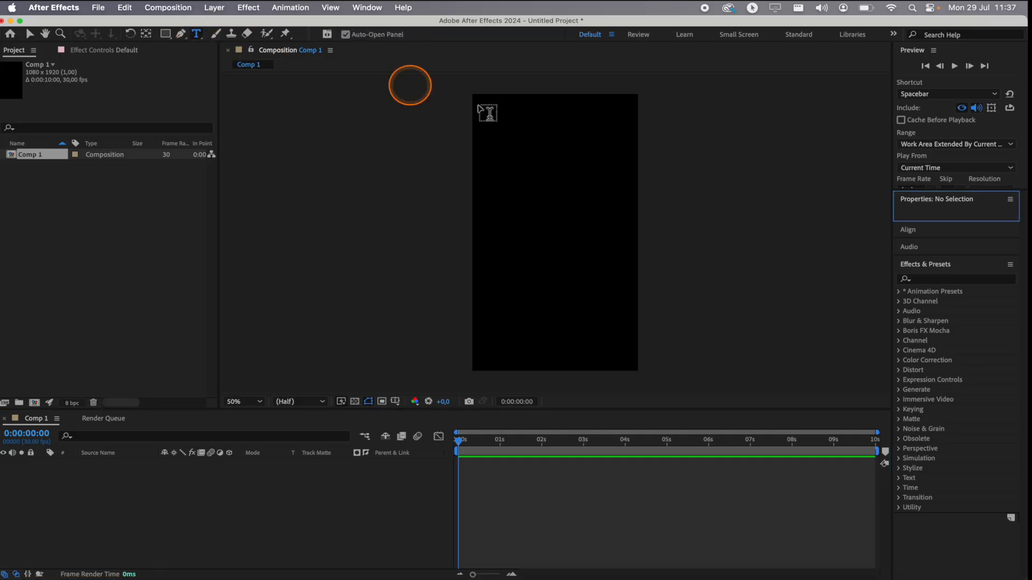
{"action": "left_click", "coordinate": [493, 166]}
{"action": "left_click", "coordinate": [146, 463]}
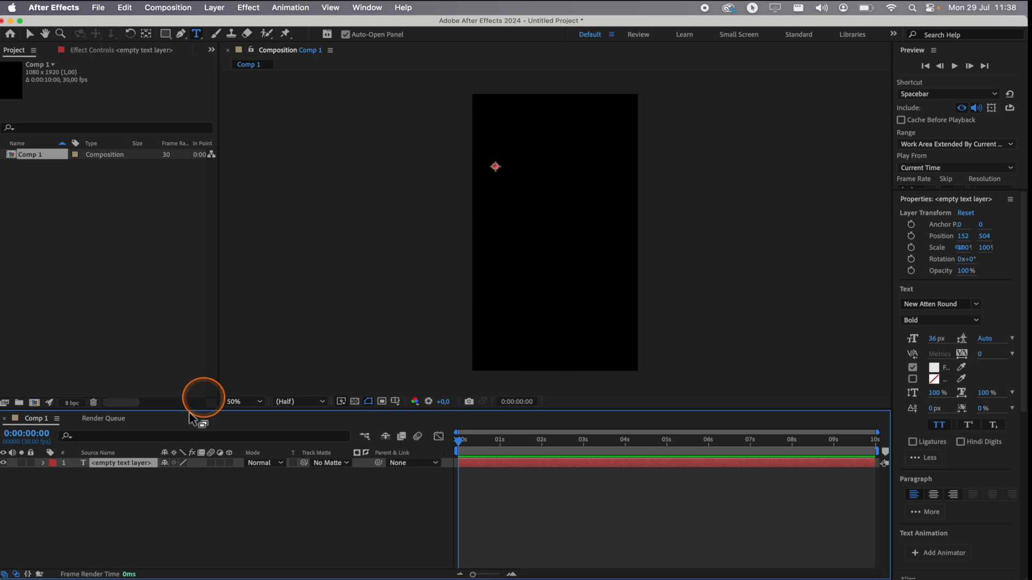
Add an expression to the empty text layer's Source Text property and replace its default code with the copied countdown code
{"action": "left_click", "coordinate": [44, 463]}
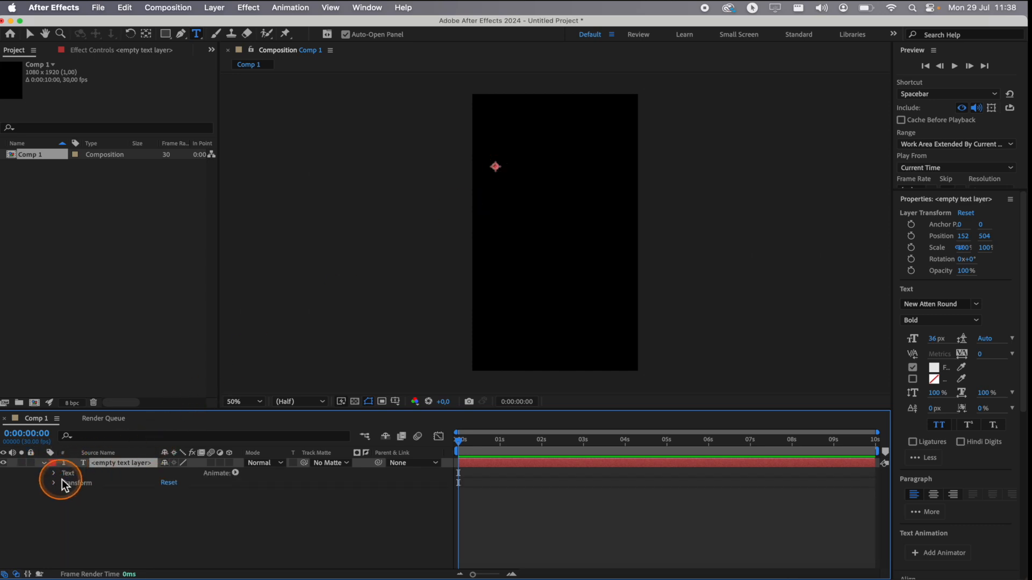
{"action": "left_click", "coordinate": [55, 474]}
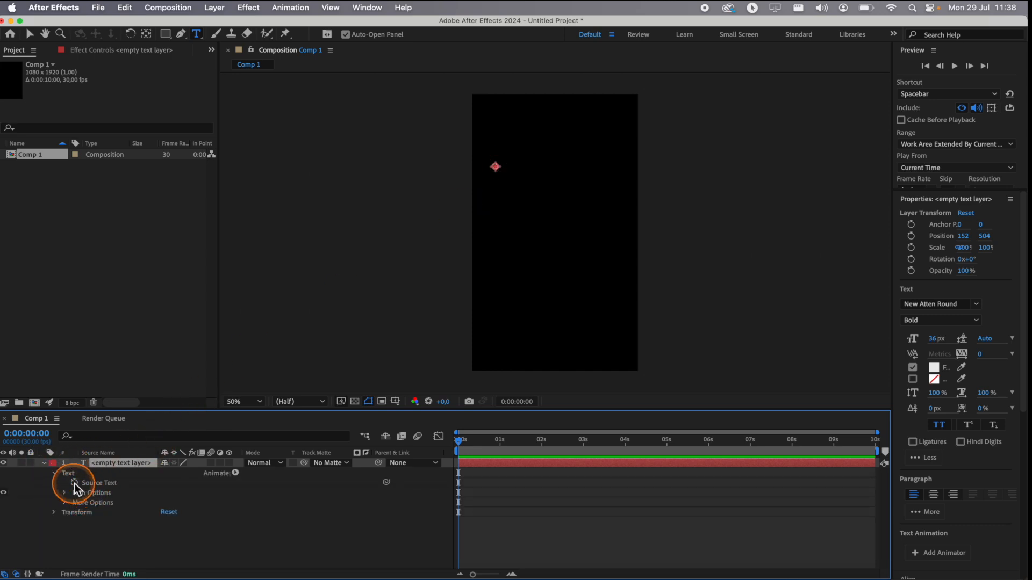
{"action": "left_click", "coordinate": [74, 483], "text": "alt"}
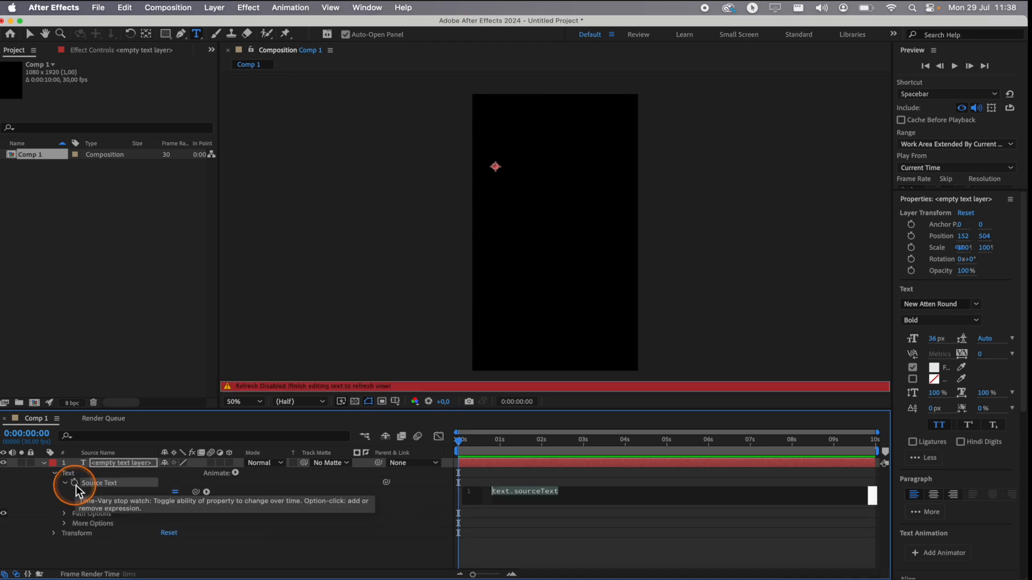
{"action": "left_click", "coordinate": [301, 7]}
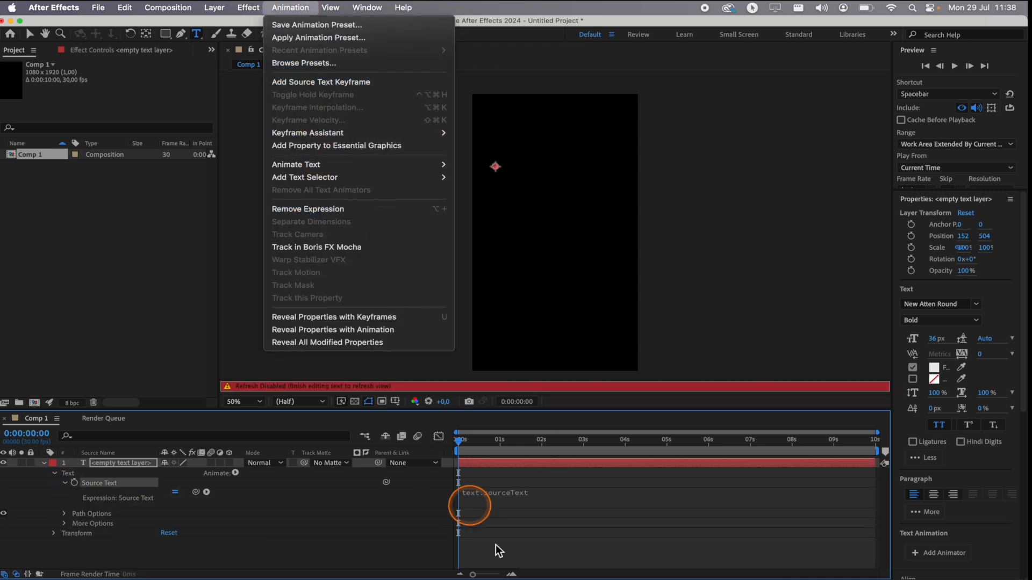
{"action": "left_click", "coordinate": [526, 497]}
{"action": "left_click", "coordinate": [527, 495]}
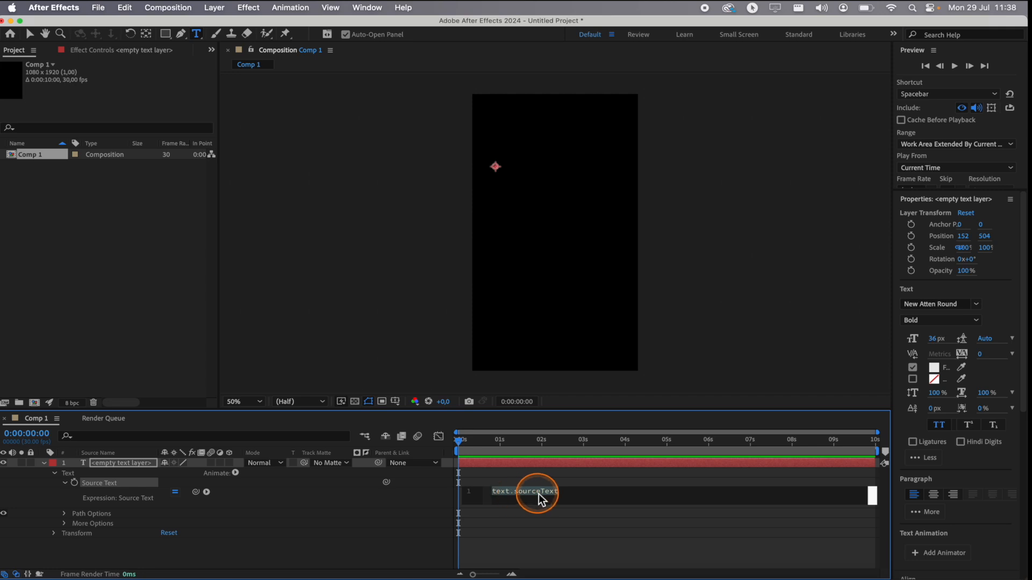
{"action": "key", "text": "super+v"}
{"action": "left_click", "coordinate": [580, 522]}
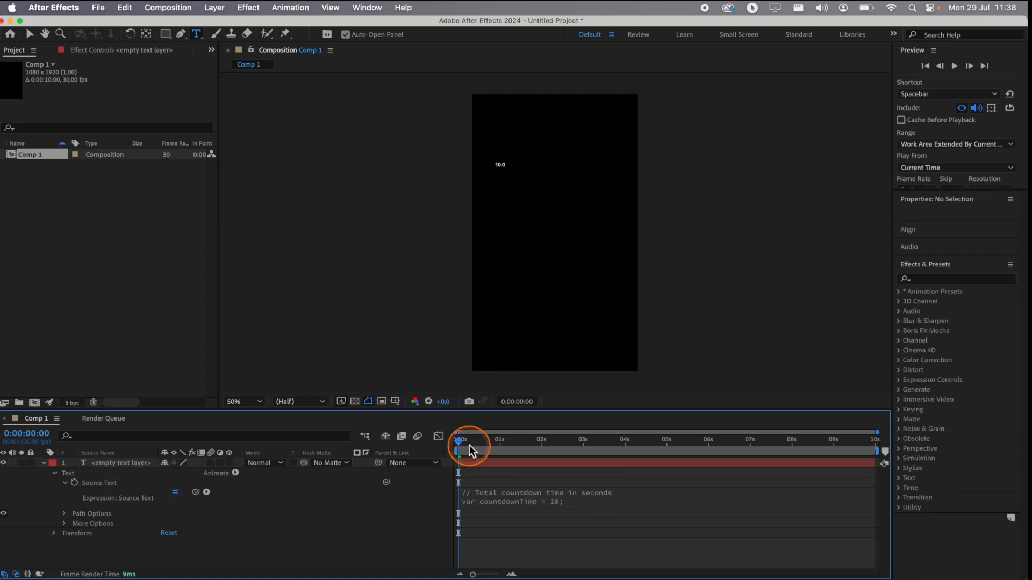
Preview the countdown in Comp 1 and return the playhead to the start of the timeline
{"action": "key", "text": "space"}
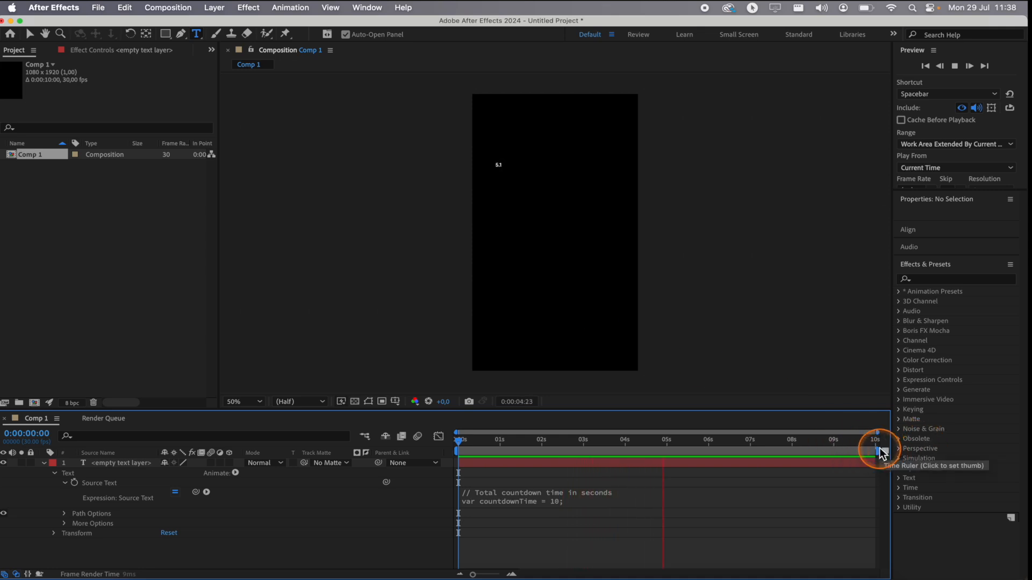
{"action": "key", "text": "space"}
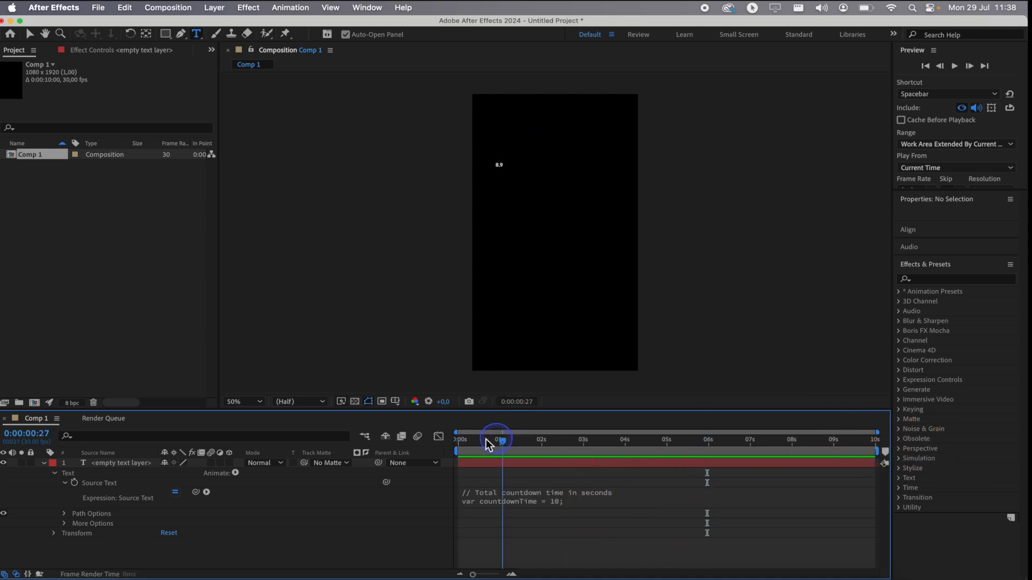
{"action": "left_click_drag", "start_coordinate": [486, 440], "coordinate": [458, 440]}
Enlarge the countdown text to about 282 px and move it to about (280, 592) in the composition
{"action": "left_click", "coordinate": [29, 34]}
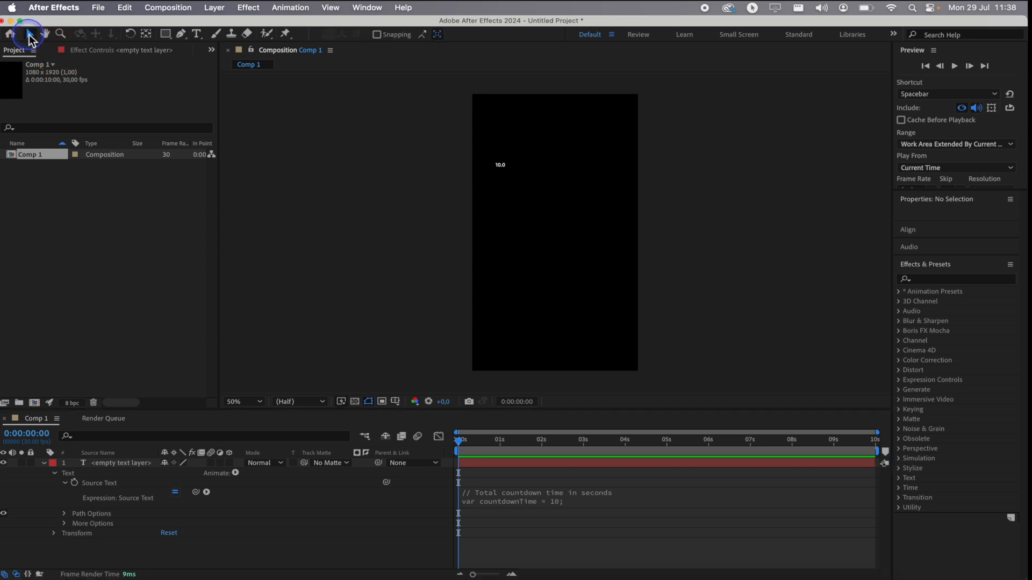
{"action": "left_click", "coordinate": [499, 165]}
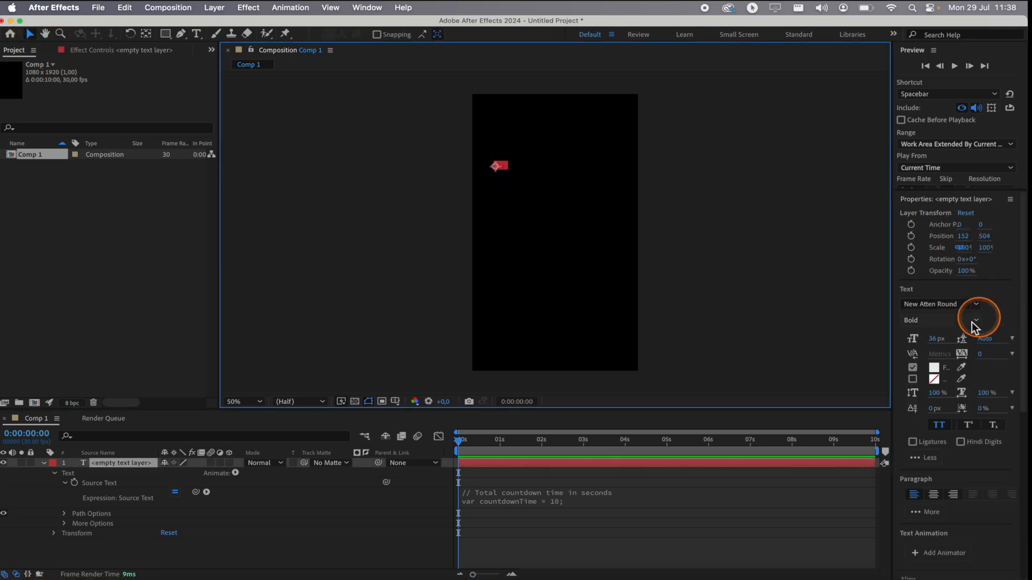
{"action": "left_click_drag", "start_coordinate": [935, 339], "coordinate": [1026, 301]}
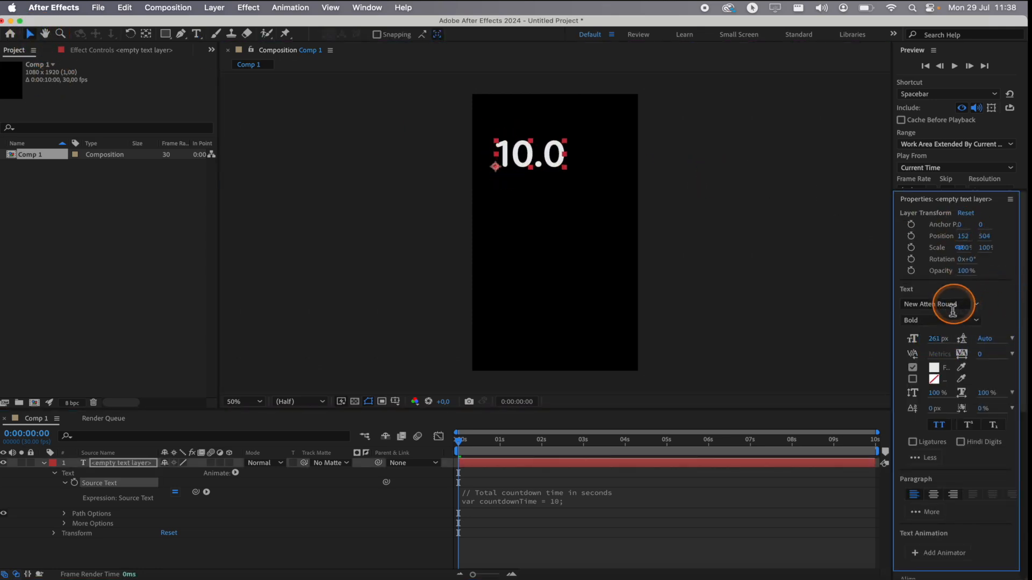
{"action": "left_click_drag", "start_coordinate": [952, 311], "coordinate": [937, 339]}
{"action": "mouse_move", "coordinate": [582, 168]}
{"action": "left_mouse_down"}
{"action": "mouse_move", "coordinate": [591, 171]}
{"action": "mouse_move", "coordinate": [575, 169]}
{"action": "left_mouse_up"}
Preview the enlarged countdown, inspect its Source Text expression and move the playhead to about 1.5 seconds
{"action": "left_click", "coordinate": [447, 436]}
{"action": "key", "text": "space"}
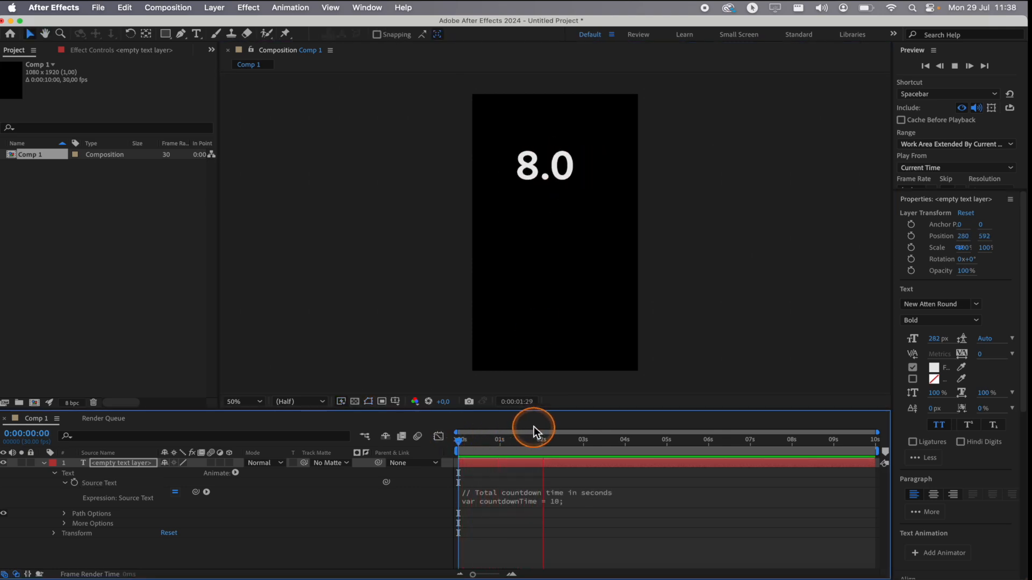
{"action": "key", "text": "space"}
{"action": "left_click", "coordinate": [603, 499]}
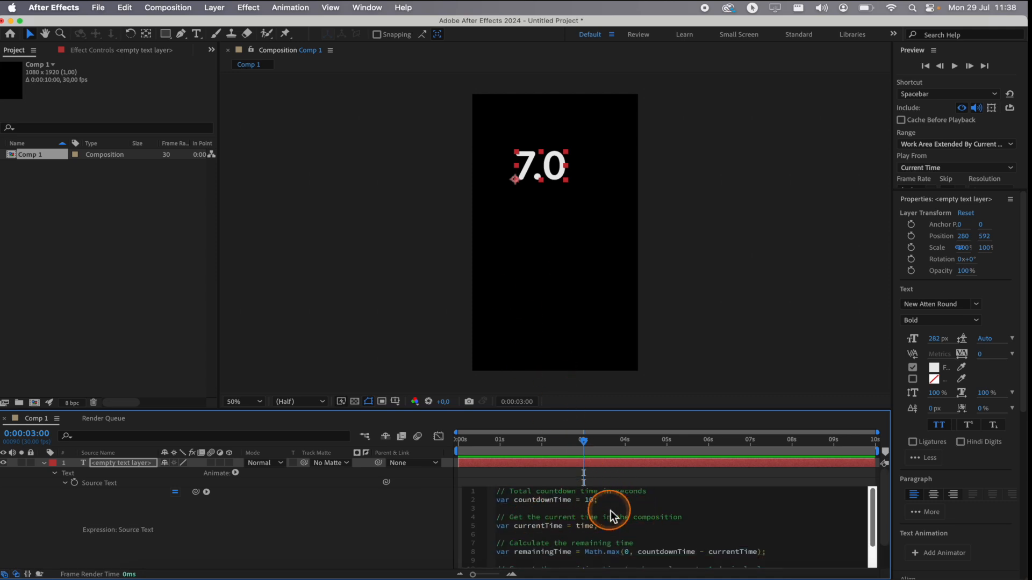
{"action": "left_click_drag", "start_coordinate": [583, 457], "coordinate": [523, 452]}
Switch to the you.com chat in Safari and send the follow-up request "i want 2 decimal"
{"action": "key", "text": "super+Tab"}
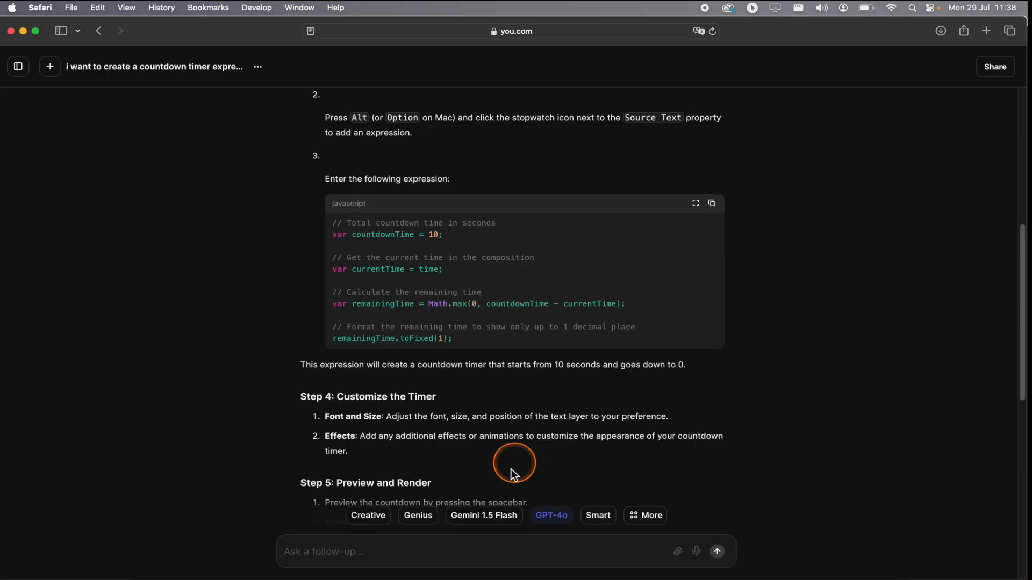
{"action": "scroll", "coordinate": [466, 510], "scroll_direction": "down", "scroll_amount": 1}
{"action": "left_click", "coordinate": [450, 550]}
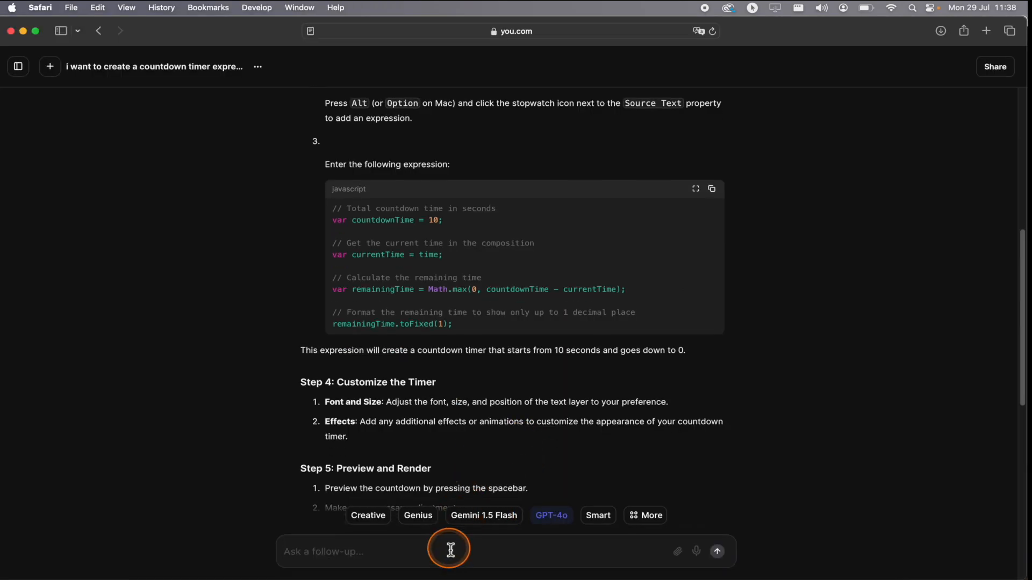
{"action": "type", "text": "i w"}
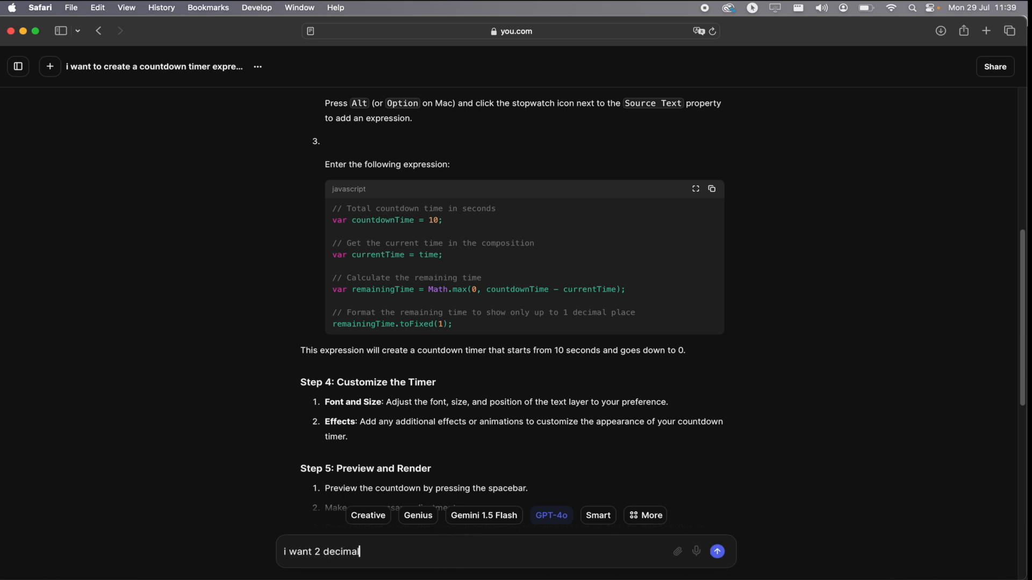
{"action": "type", "text": "ant 2 decimal"}
{"action": "key", "text": "Return"}
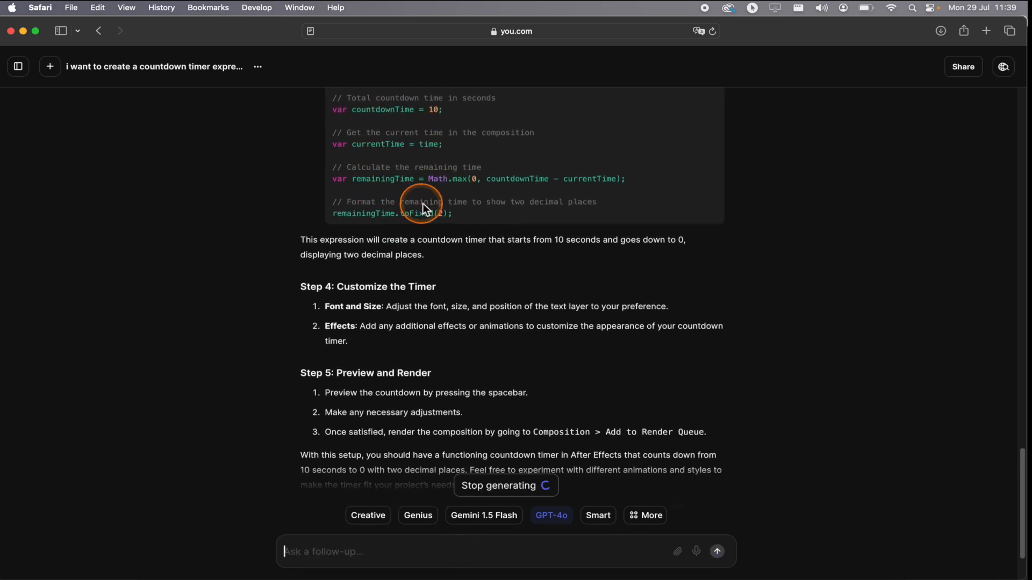
Copy the revised two-decimal expression from the chat and replace the text layer's Source Text expression with it in After Effects
{"action": "scroll", "coordinate": [424, 207], "scroll_direction": "up", "scroll_amount": 3}
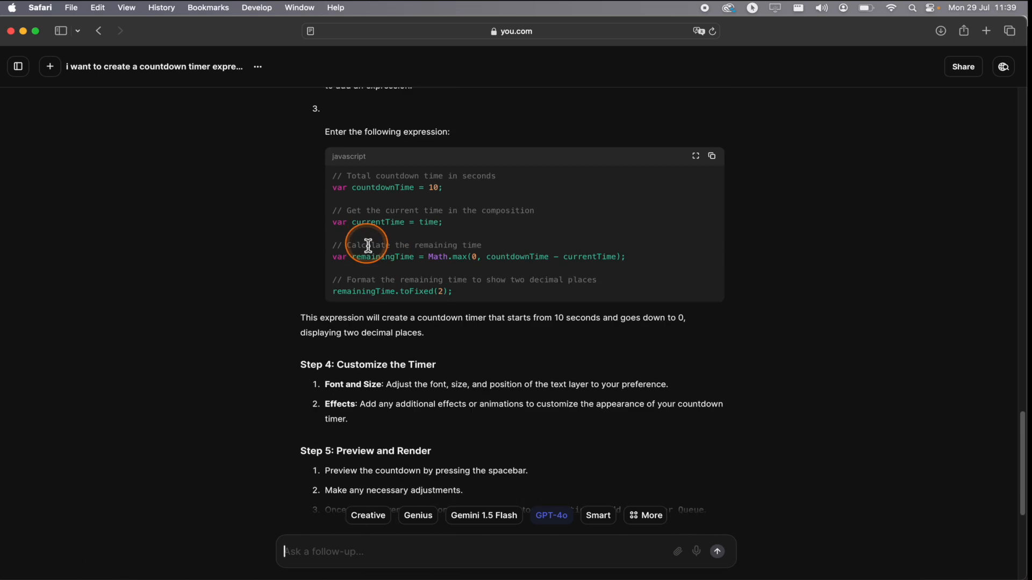
{"action": "scroll", "coordinate": [367, 246], "scroll_direction": "up", "scroll_amount": 1}
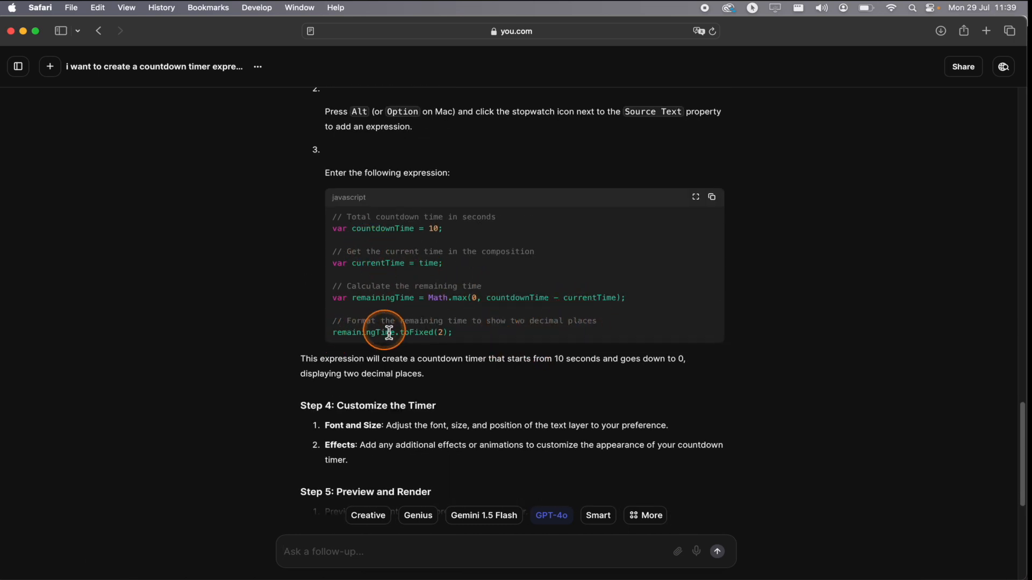
{"action": "left_click", "coordinate": [717, 207]}
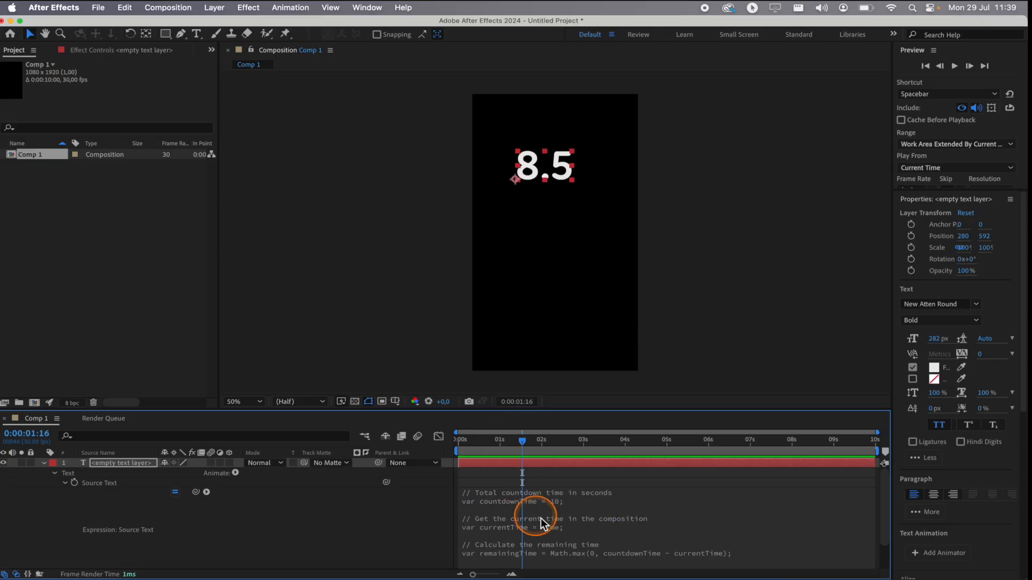
{"action": "left_click", "coordinate": [548, 524]}
{"action": "key", "text": "super+a"}
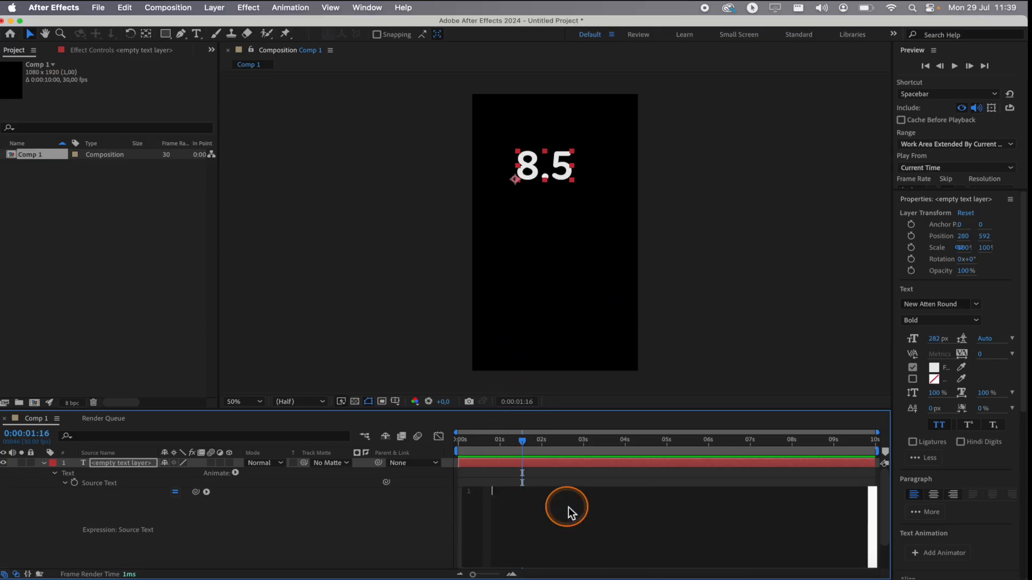
{"action": "left_click", "coordinate": [385, 507]}
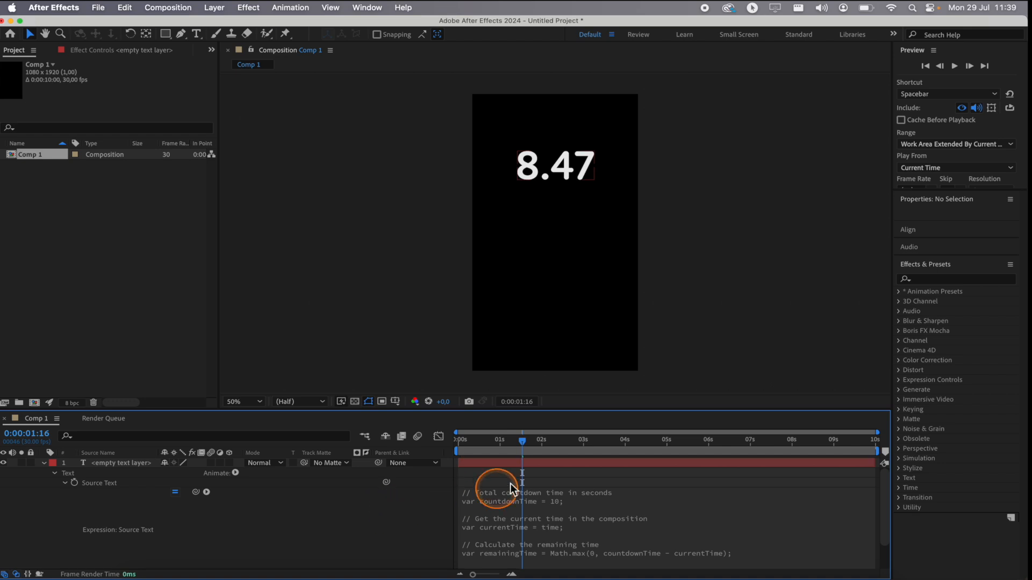
Preview the two-decimal countdown from the start of the timeline
{"action": "left_click_drag", "start_coordinate": [511, 442], "coordinate": [438, 438]}
{"action": "key", "text": "space"}
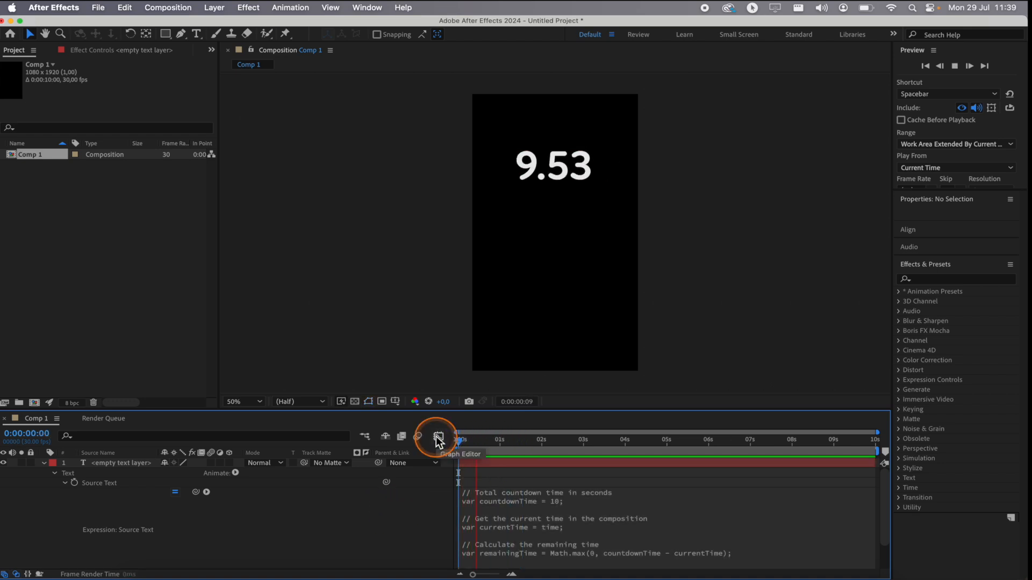
{"action": "key", "text": "space"}
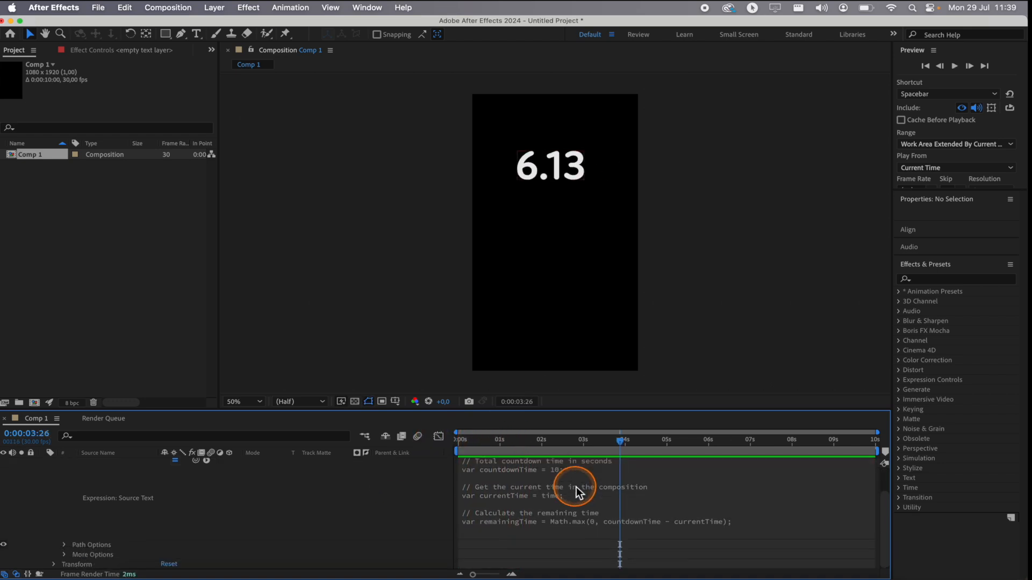
Set the toFixed value in the last line of the Source Text expression to 0 for whole-second display
{"action": "scroll", "coordinate": [575, 490], "scroll_direction": "down", "scroll_amount": 2}
{"action": "left_click", "coordinate": [613, 522]}
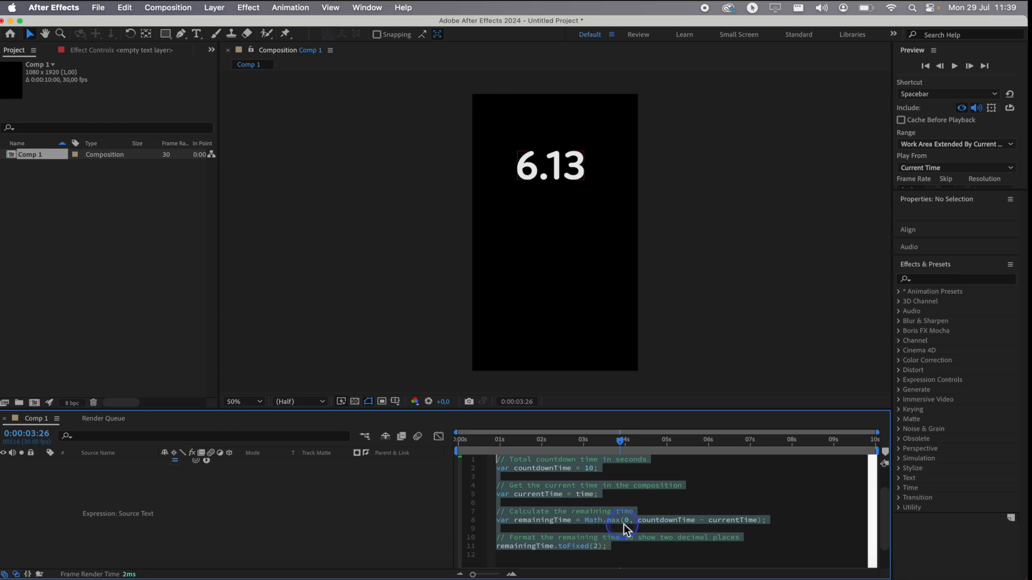
{"action": "left_click", "coordinate": [614, 550]}
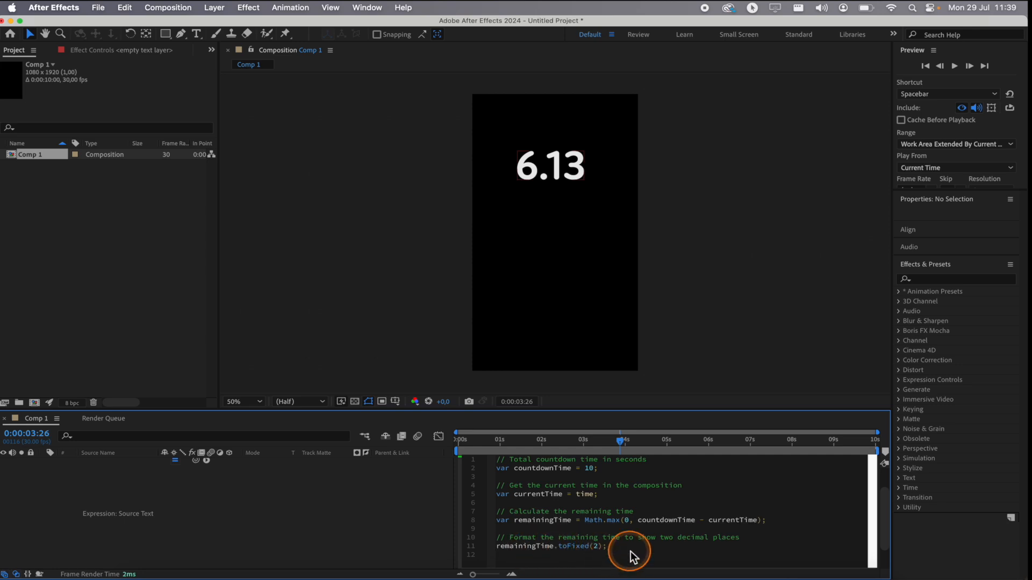
Preview the whole-second countdown from the beginning and return the playhead to 0:00
{"action": "left_click_drag", "start_coordinate": [583, 443], "coordinate": [426, 435]}
{"action": "key", "text": "space"}
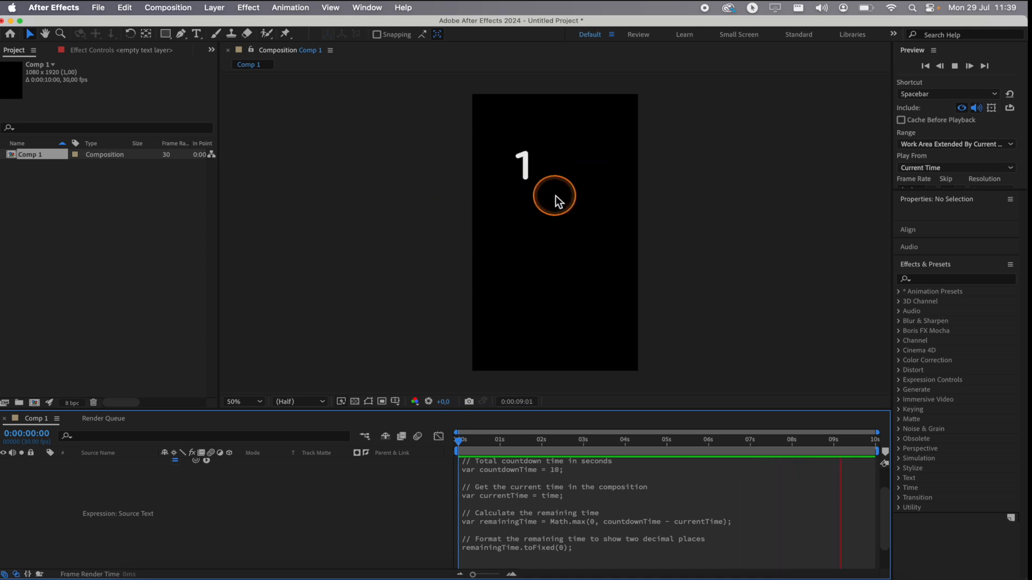
{"action": "key", "text": "space"}
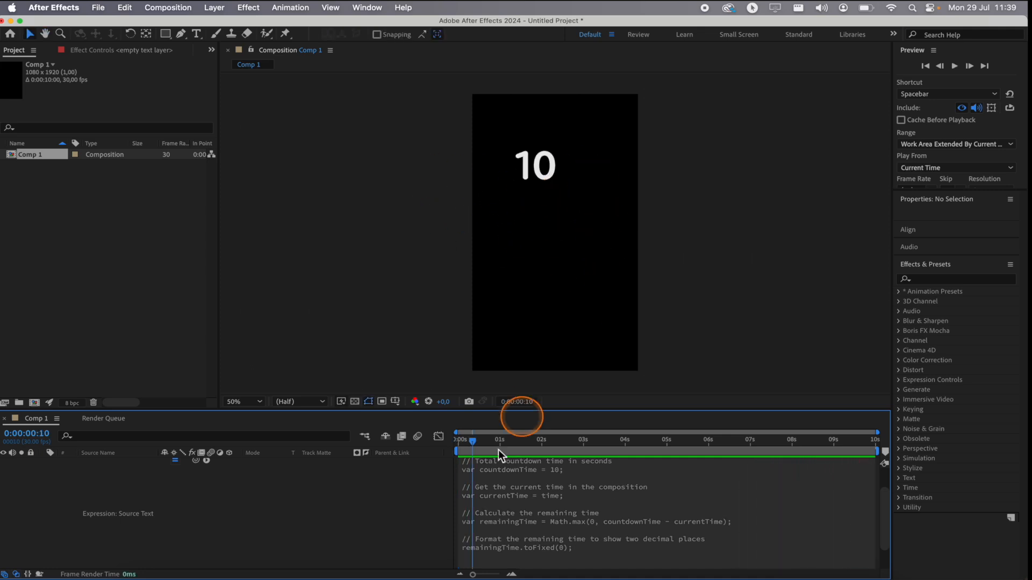
{"action": "left_click_drag", "start_coordinate": [497, 447], "coordinate": [457, 447]}
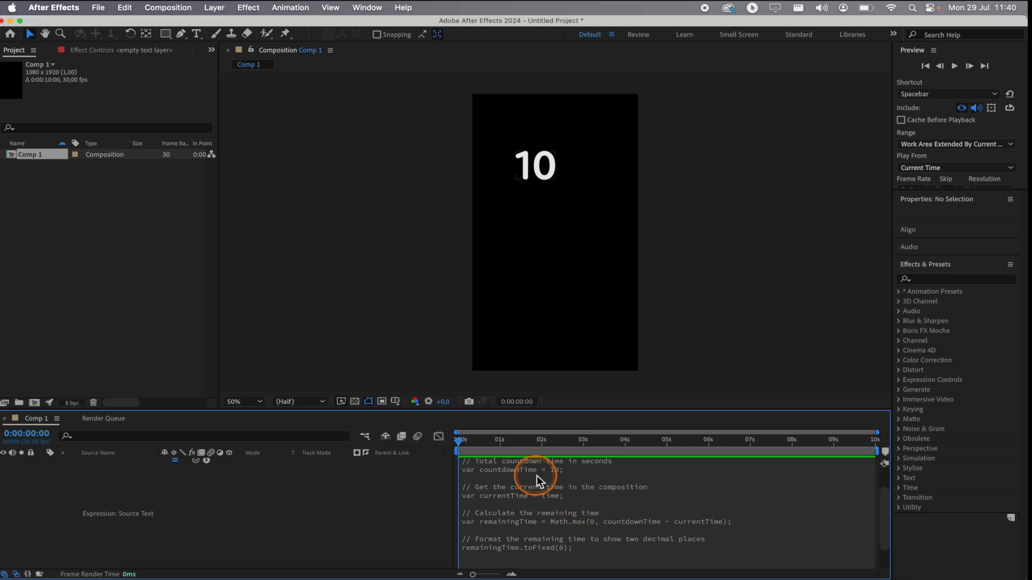
Set countdownTime in the Source Text expression to 60 and preview the countdown
{"action": "left_click", "coordinate": [559, 476]}
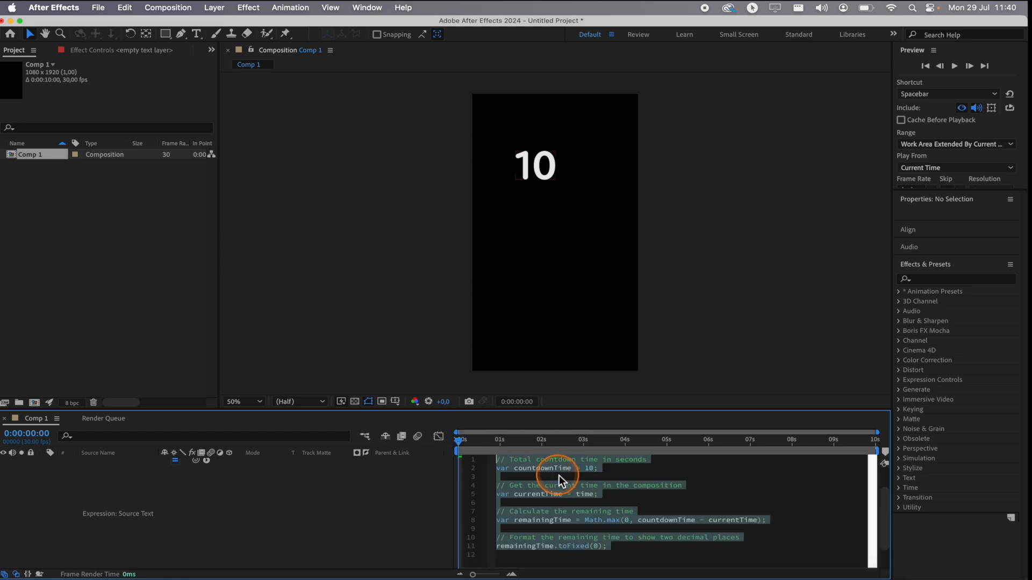
{"action": "double_click", "coordinate": [590, 468]}
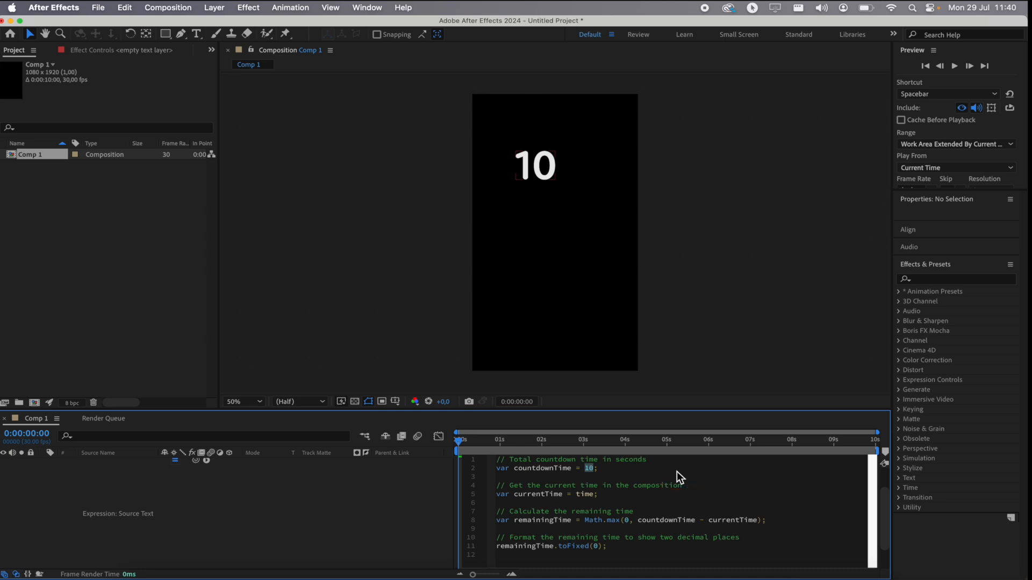
{"action": "key", "text": "BackSpace"}
{"action": "type", "text": "60"}
{"action": "key", "text": "space"}
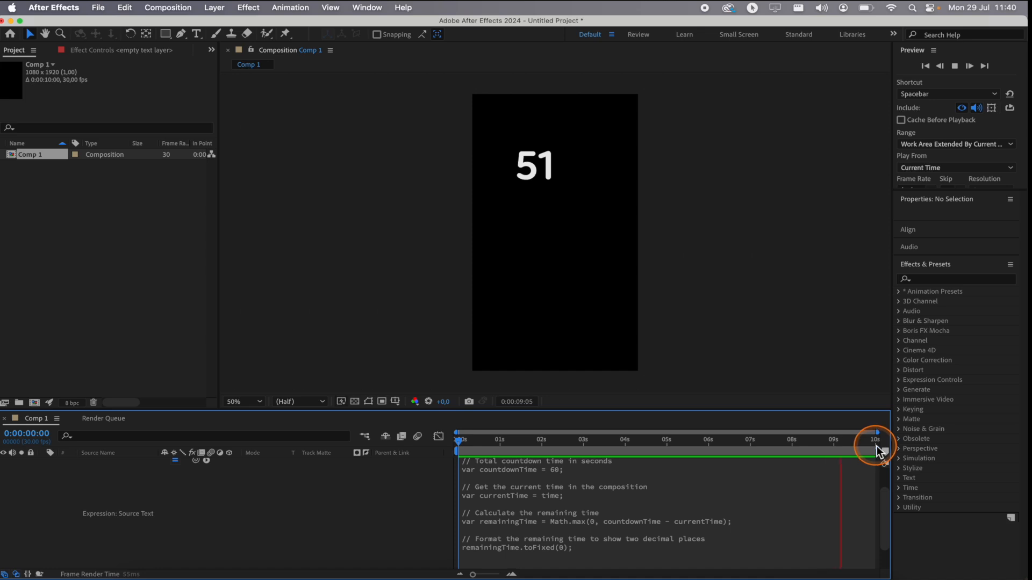
Stop the preview and set the composition's duration to 0:00:60:00
{"action": "key", "text": "space"}
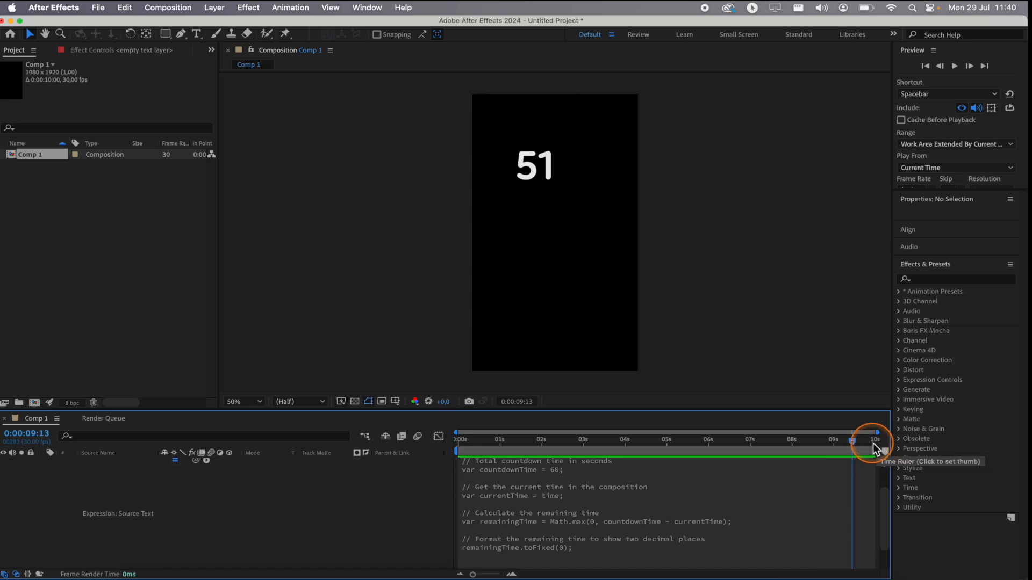
{"action": "left_click", "coordinate": [177, 8]}
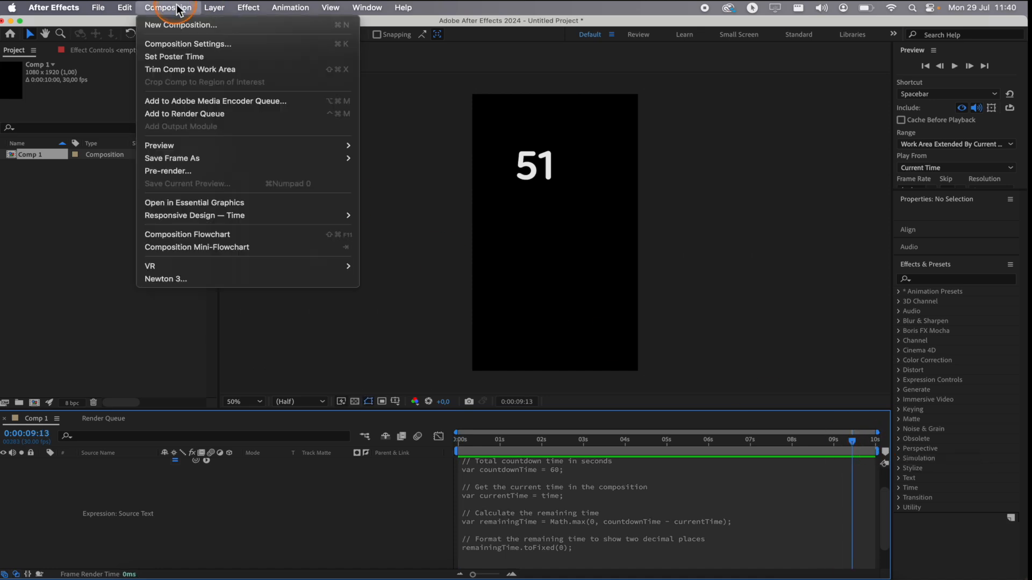
{"action": "left_click", "coordinate": [216, 47]}
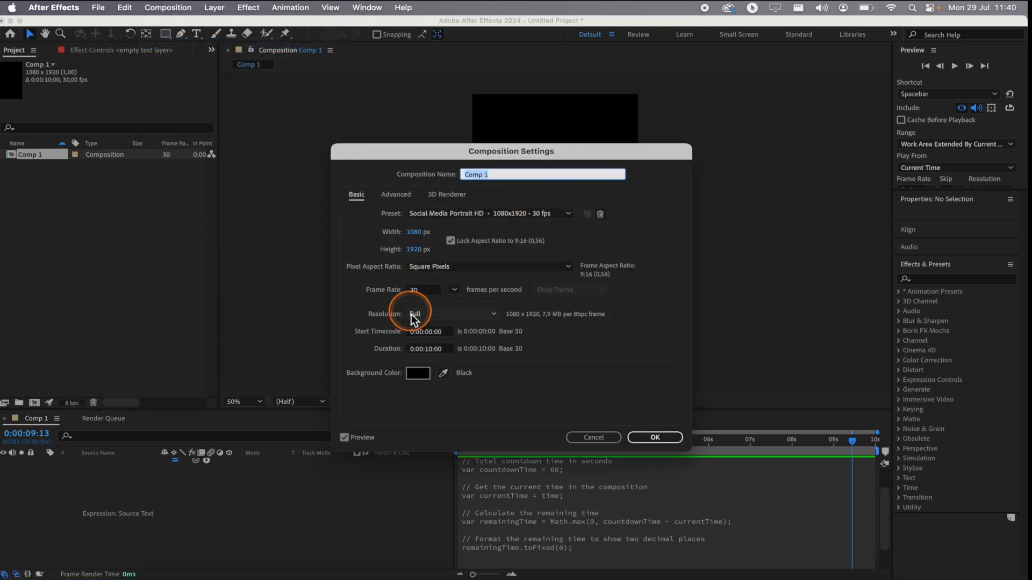
{"action": "left_click", "coordinate": [428, 351]}
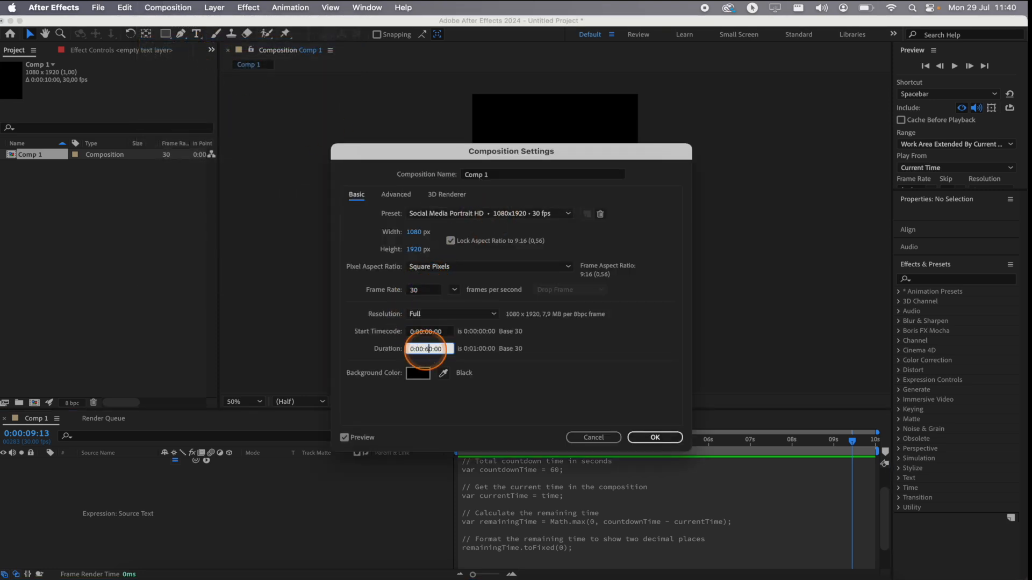
{"action": "key", "text": "Return"}
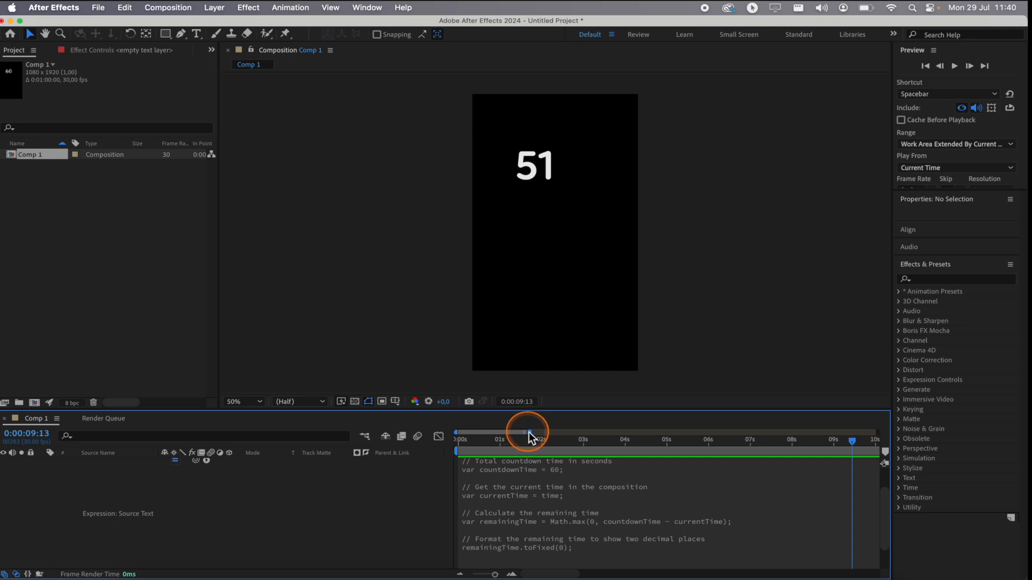
Extend the text layer to the end of the lengthened composition and move the countdown text to about 352, 612 on the first frame
{"action": "left_click_drag", "start_coordinate": [529, 432], "coordinate": [955, 429]}
{"action": "scroll", "coordinate": [683, 484], "scroll_direction": "up", "scroll_amount": 2}
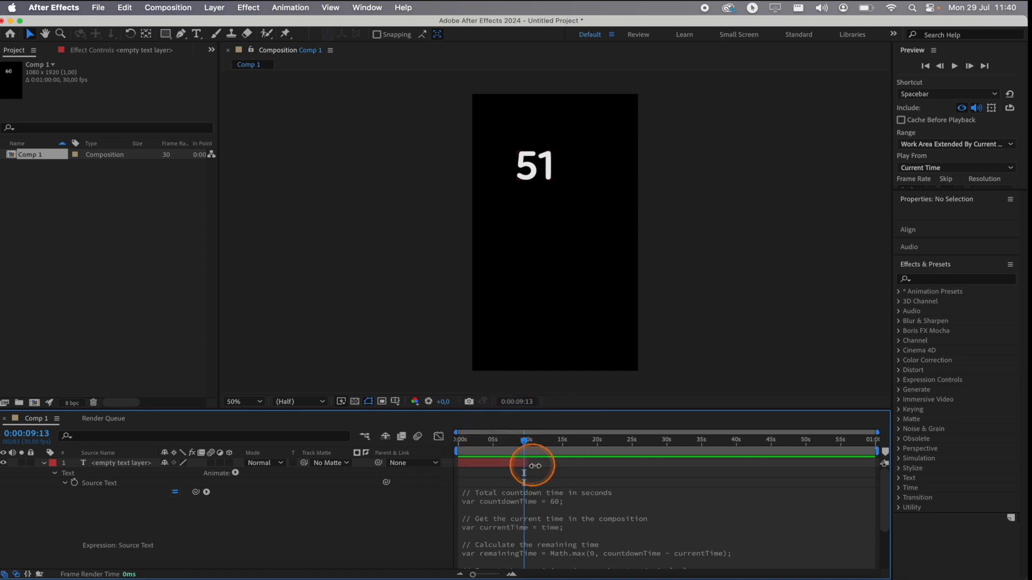
{"action": "left_click", "coordinate": [651, 466]}
{"action": "left_click_drag", "start_coordinate": [662, 467], "coordinate": [879, 465]}
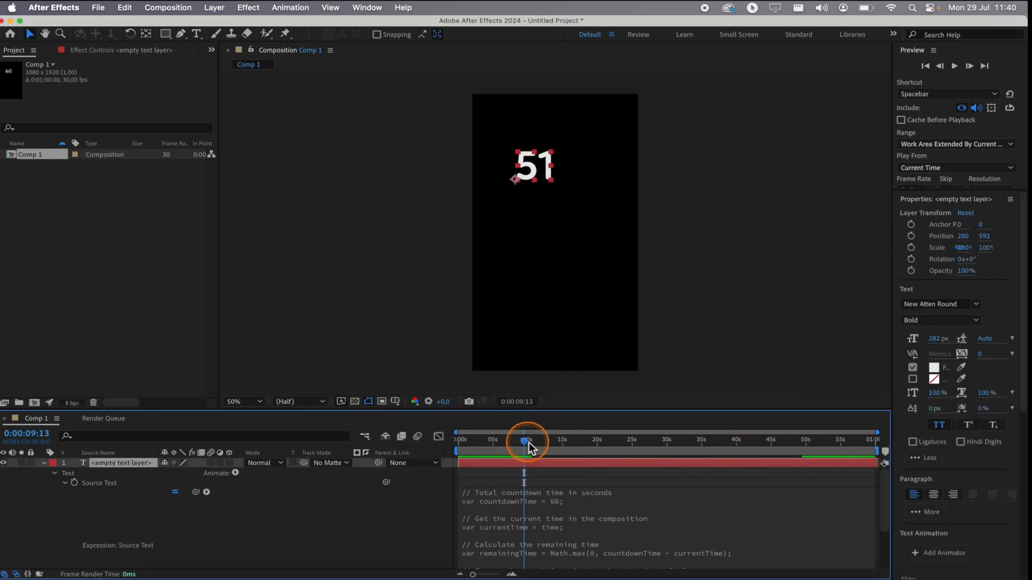
{"action": "left_click_drag", "start_coordinate": [529, 443], "coordinate": [390, 440]}
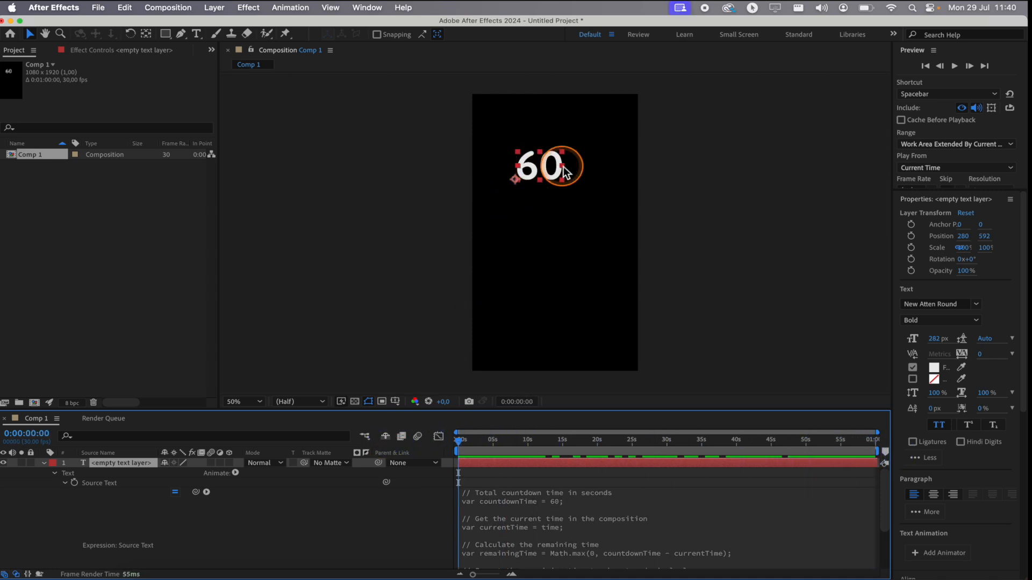
{"action": "left_click_drag", "start_coordinate": [541, 177], "coordinate": [554, 180]}
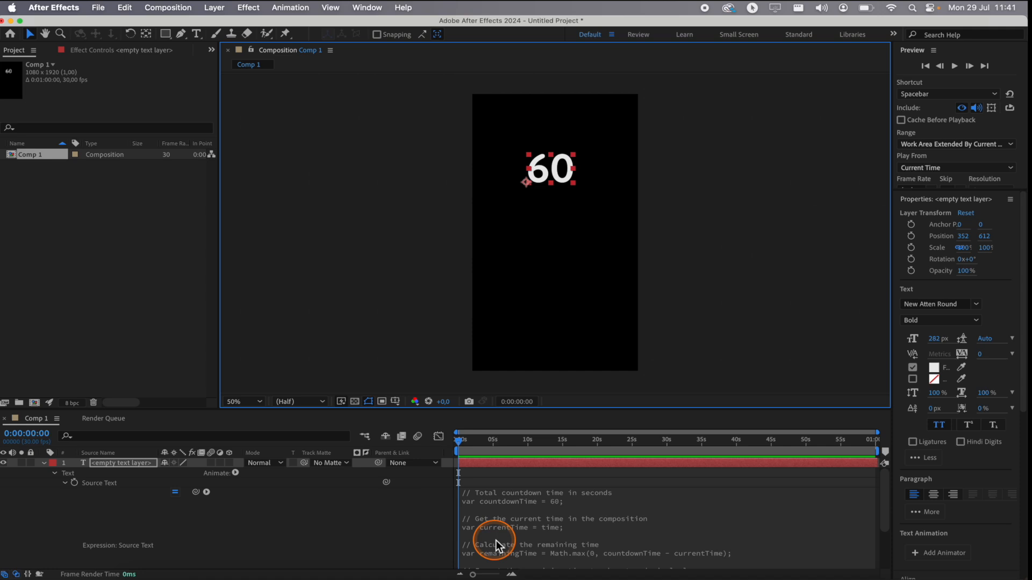
Try replacing the Source Text expression with the frame-based code using countdownFrames = 300, and scrub the timeline to test it
{"action": "key", "text": "super+a"}
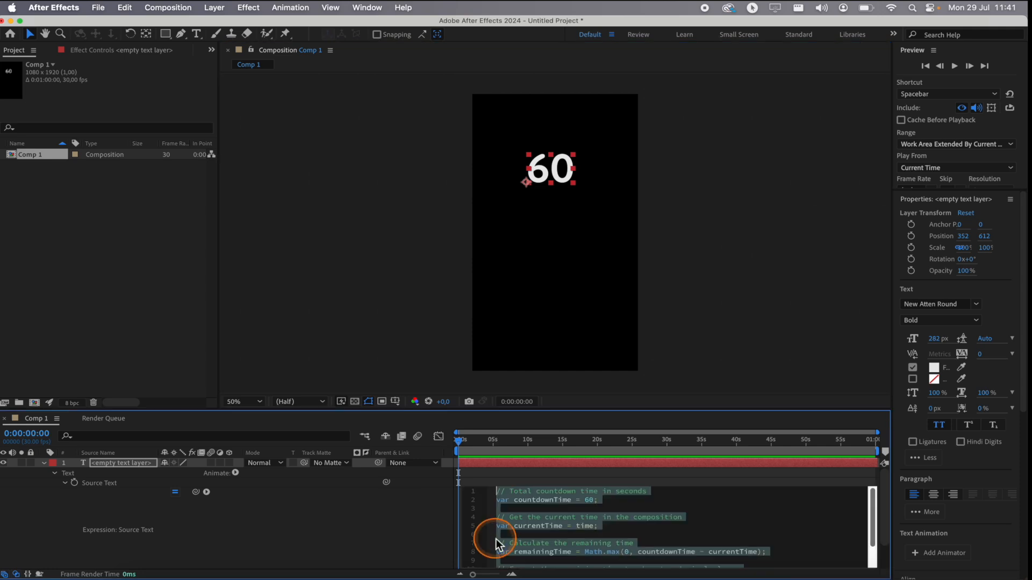
{"action": "key", "text": "super+v"}
{"action": "left_click", "coordinate": [357, 531]}
{"action": "left_click", "coordinate": [550, 441]}
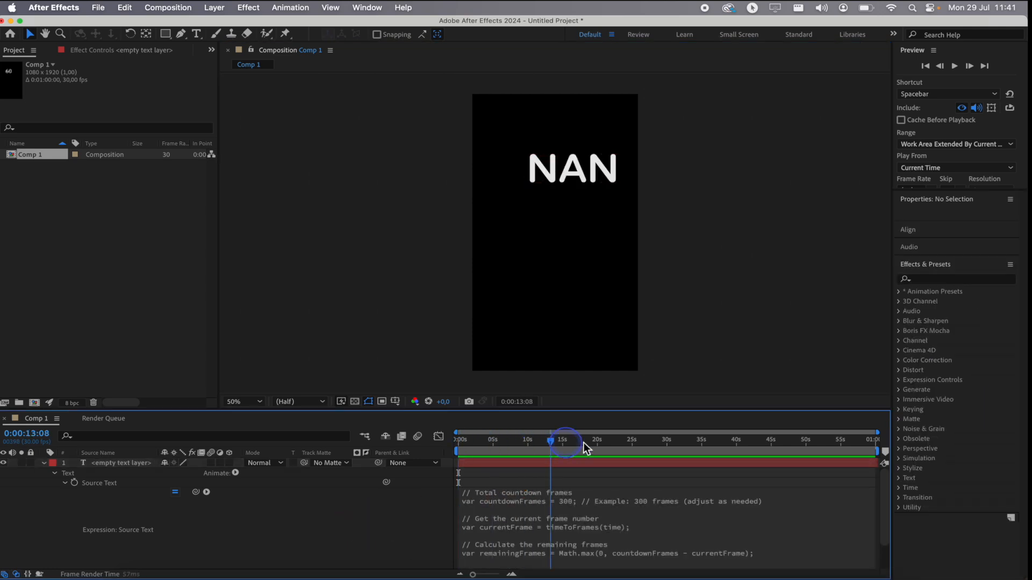
{"action": "left_click_drag", "start_coordinate": [583, 443], "coordinate": [419, 452]}
{"action": "scroll", "coordinate": [566, 518], "scroll_direction": "down", "scroll_amount": 3}
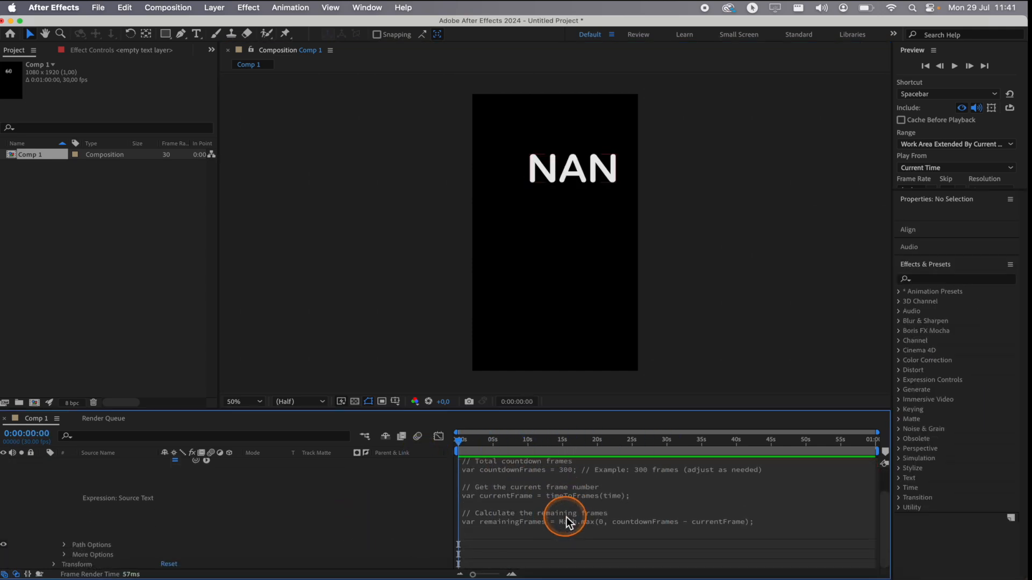
{"action": "scroll", "coordinate": [566, 518], "scroll_direction": "up", "scroll_amount": 2}
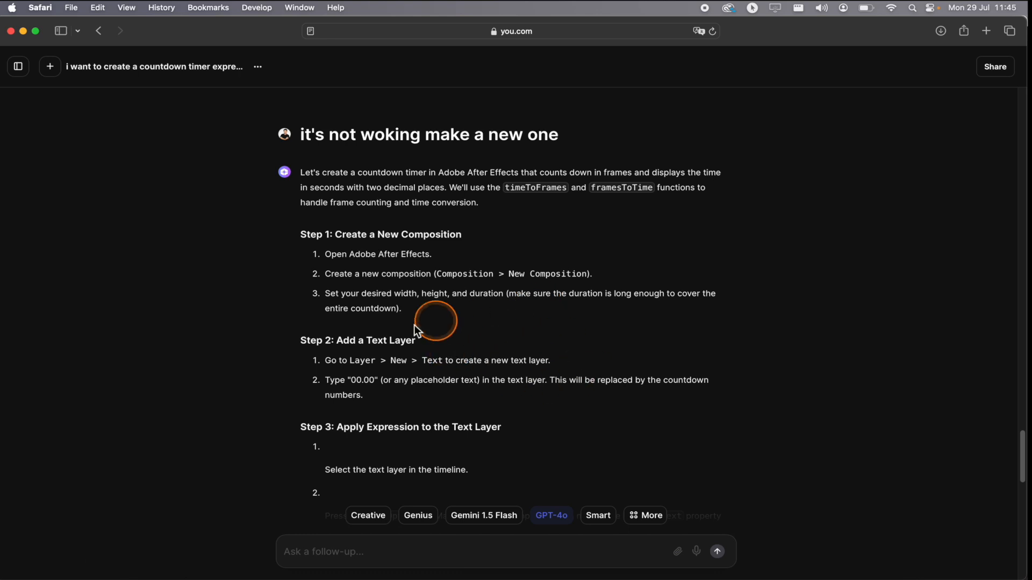
In the you.com chat in Safari, switch the AI model to Claude 3.5 Sonnet for the follow-up request
{"action": "scroll", "coordinate": [427, 323], "scroll_direction": "down", "scroll_amount": 5}
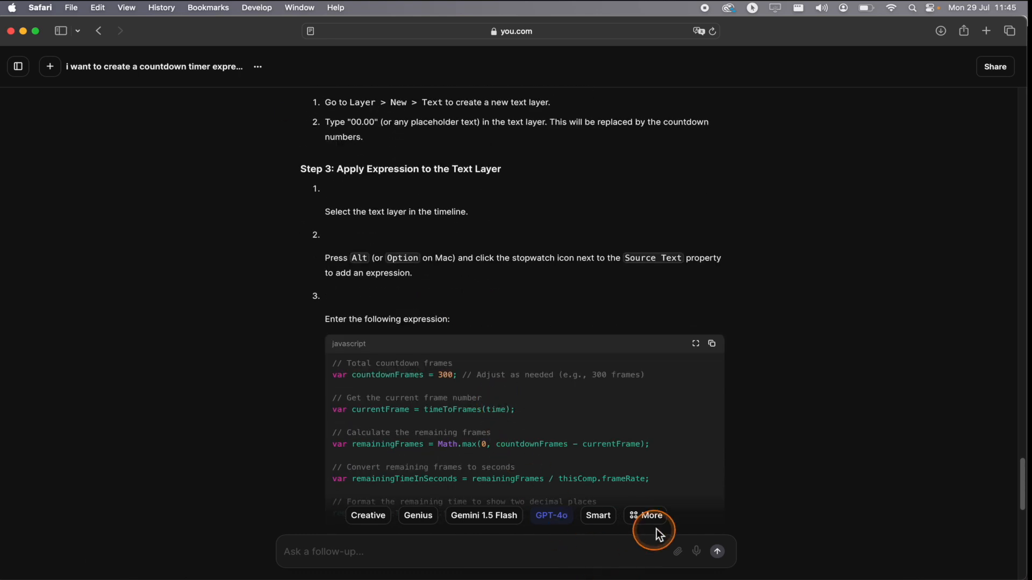
{"action": "left_click", "coordinate": [657, 519]}
{"action": "scroll", "coordinate": [511, 337], "scroll_direction": "down", "scroll_amount": 5}
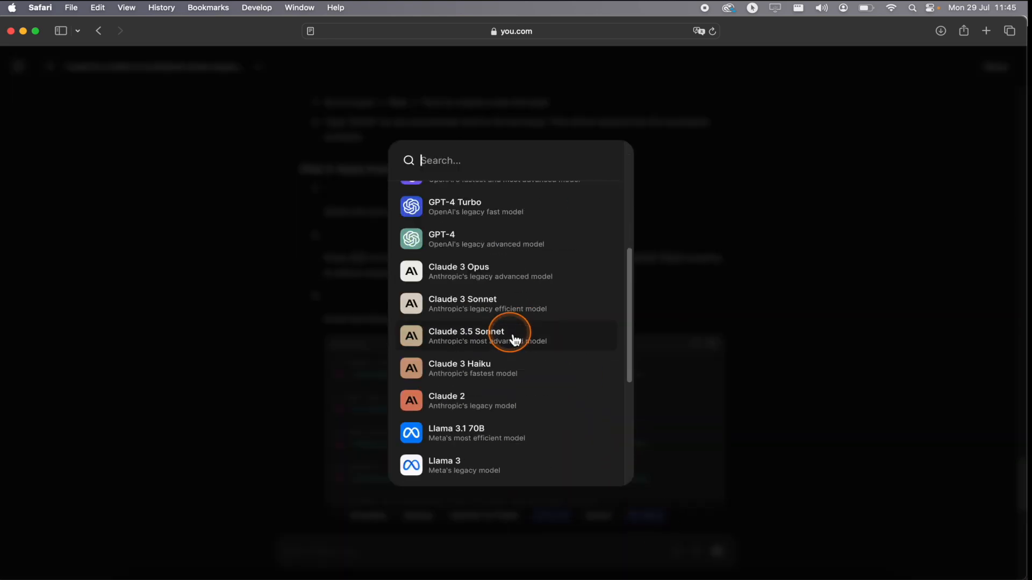
{"action": "left_click", "coordinate": [515, 337]}
{"action": "left_click", "coordinate": [356, 554]}
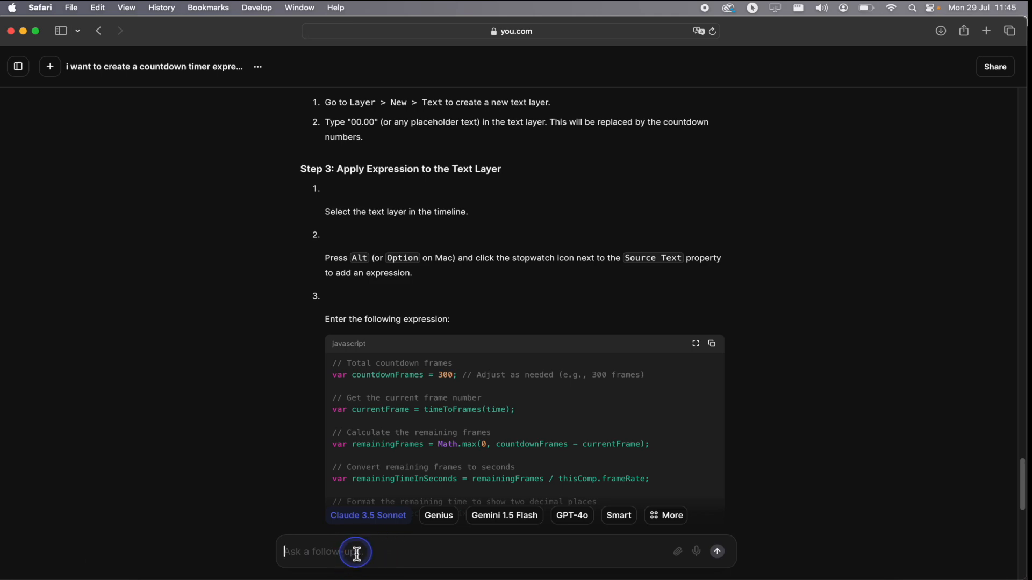
{"action": "scroll", "coordinate": [426, 253], "scroll_direction": "up", "scroll_amount": 20}
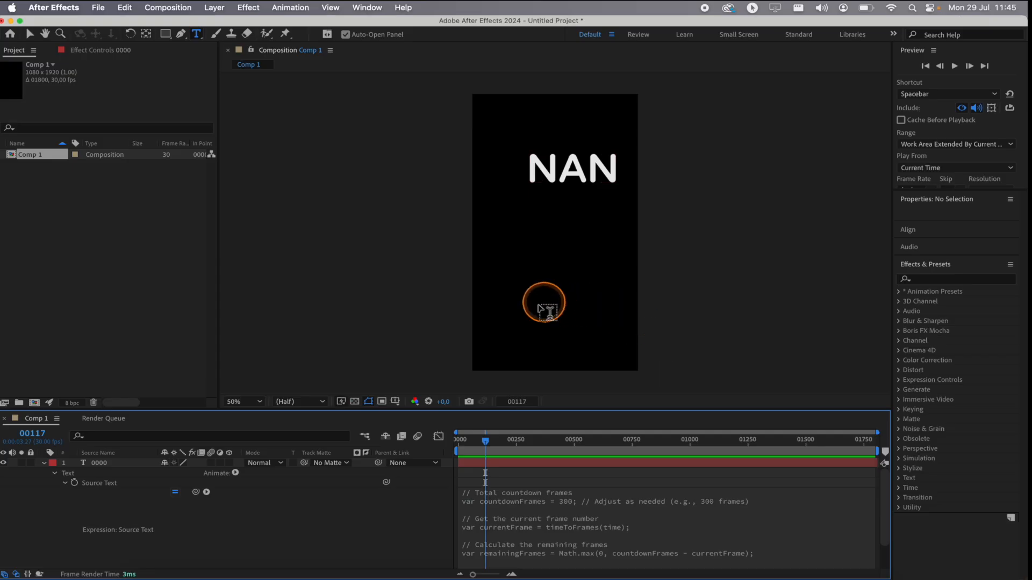
Back in After Effects, replace the Source Text expression with the new frame countdown code using totalFrames = 300
{"action": "left_click", "coordinate": [521, 540]}
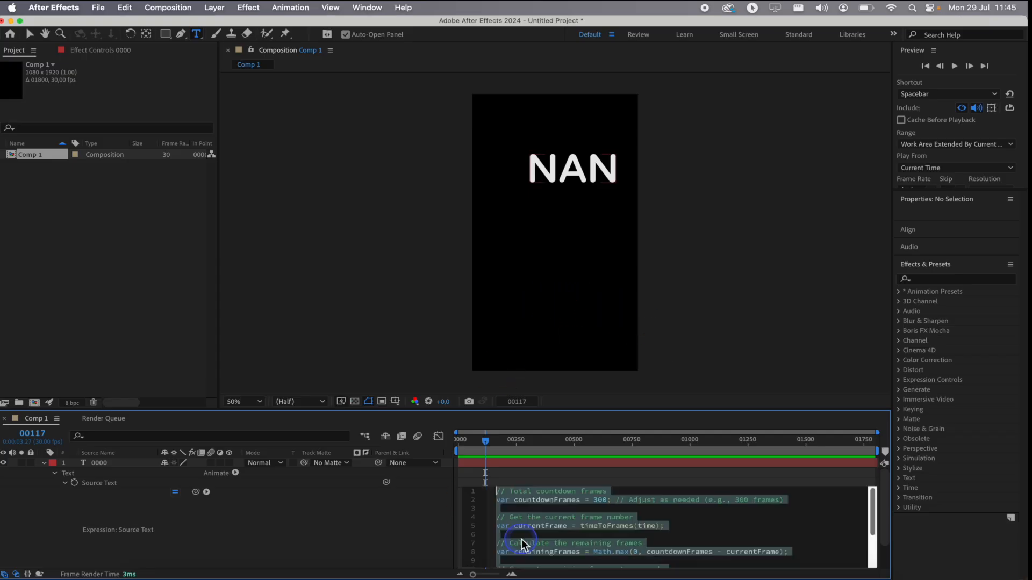
{"action": "key", "text": "super+v"}
{"action": "left_click", "coordinate": [410, 517]}
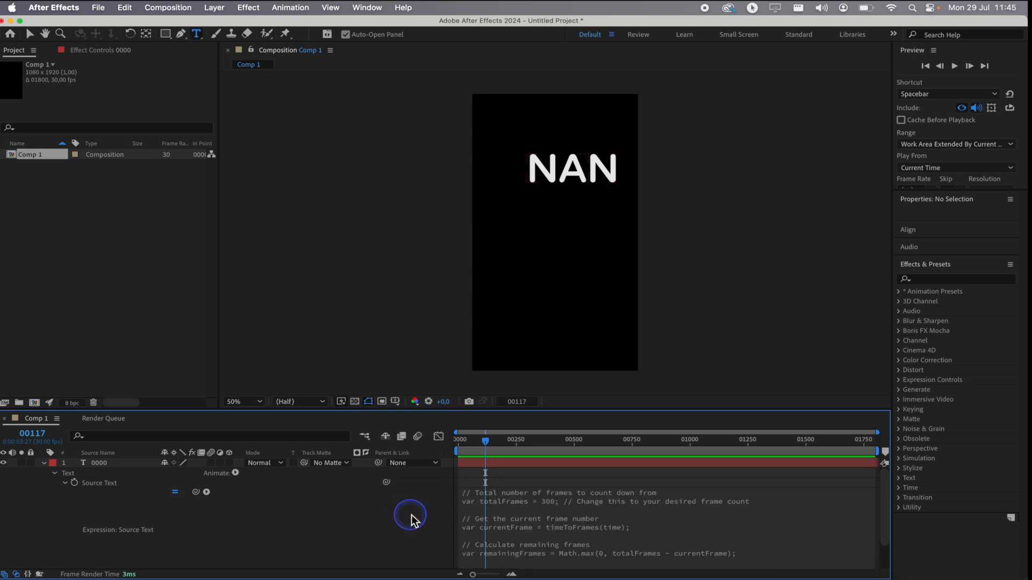
Preview the frame countdown from the first frame and scrub to where the 300 frames run out
{"action": "left_click_drag", "start_coordinate": [486, 441], "coordinate": [449, 450]}
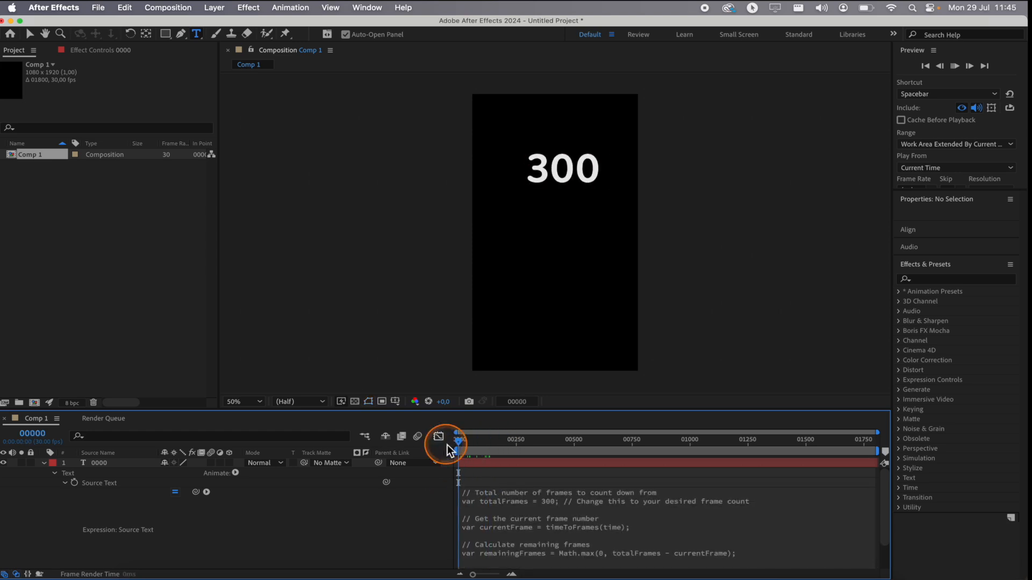
{"action": "key", "text": "space"}
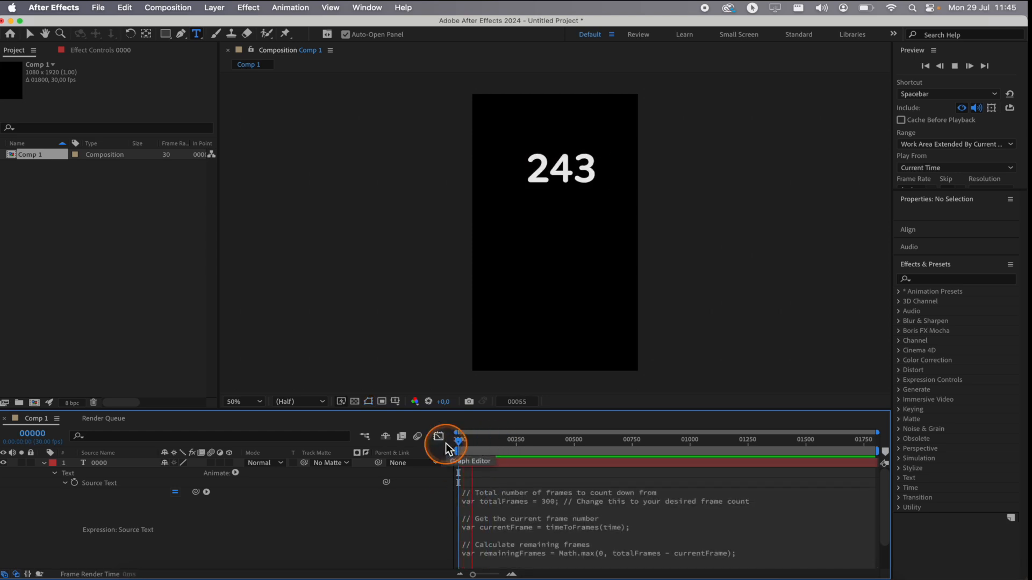
{"action": "left_click_drag", "start_coordinate": [458, 443], "coordinate": [528, 443]}
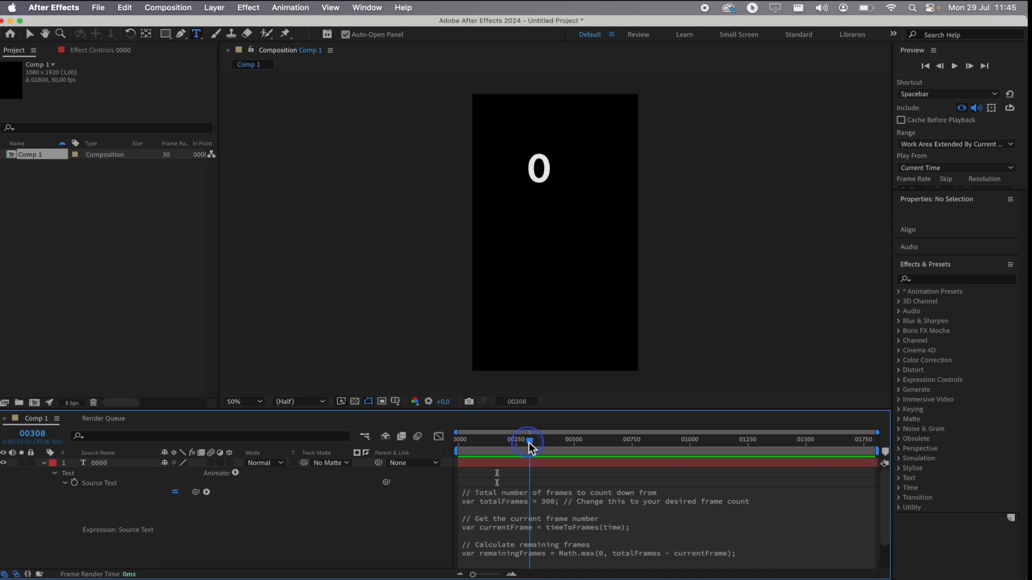
{"action": "left_click_drag", "start_coordinate": [884, 440], "coordinate": [525, 449]}
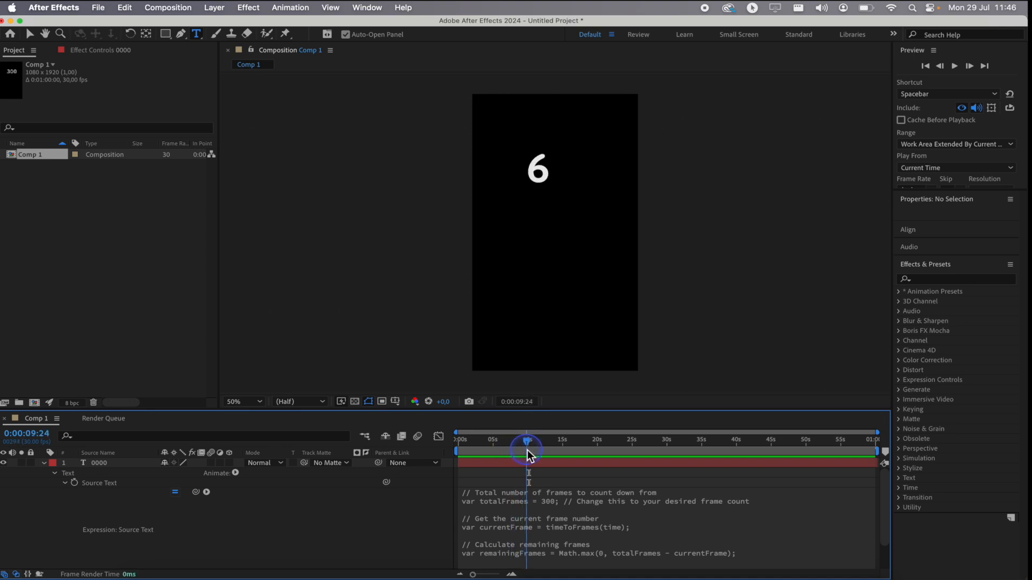
Set the composition's duration to 0:00:10:00
{"action": "scroll", "coordinate": [525, 483], "scroll_direction": "down", "scroll_amount": 1}
{"action": "left_click", "coordinate": [168, 8]}
{"action": "left_click", "coordinate": [203, 47]}
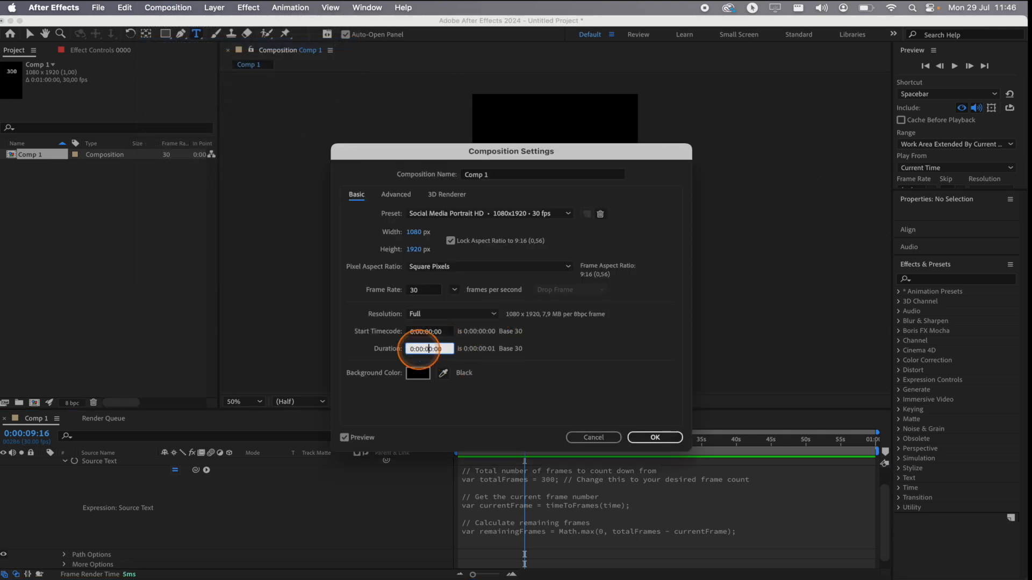
{"action": "key", "text": "BackSpace"}
{"action": "type", "text": "1"}
{"action": "key", "text": "Return"}
Preview the 300-frame countdown from the start of the shortened composition
{"action": "left_click_drag", "start_coordinate": [535, 439], "coordinate": [436, 443]}
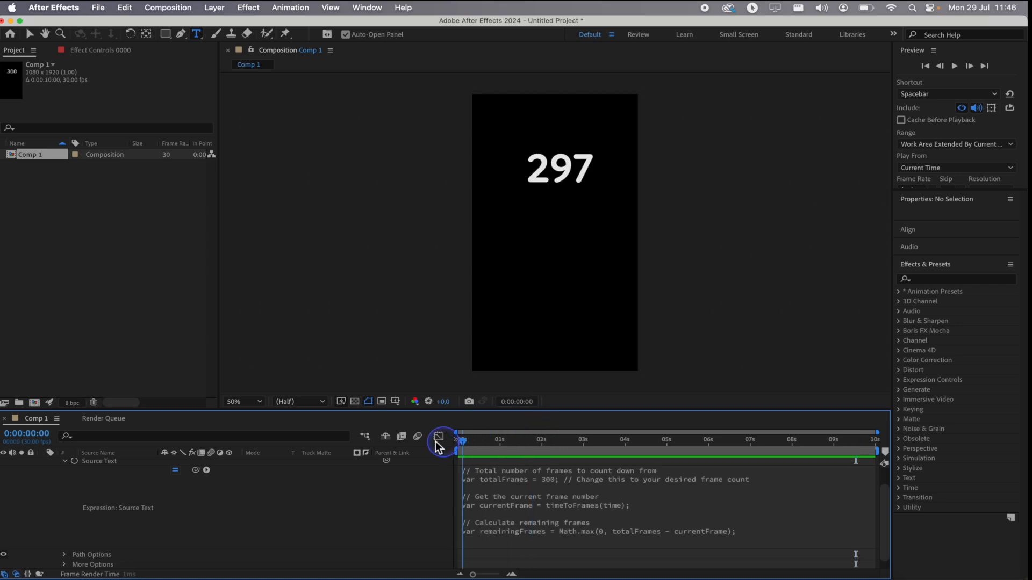
{"action": "key", "text": "space"}
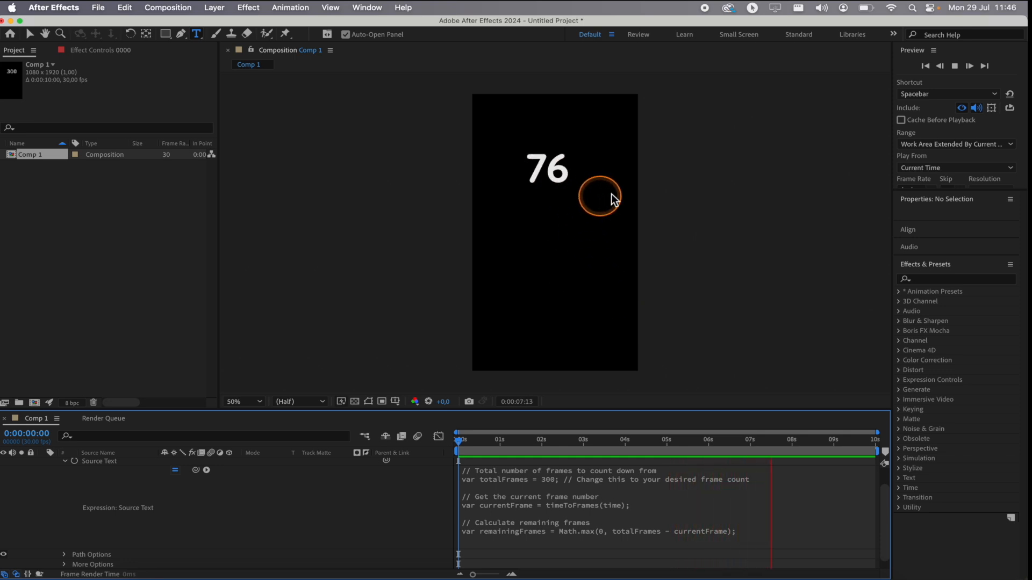
{"action": "key", "text": "space"}
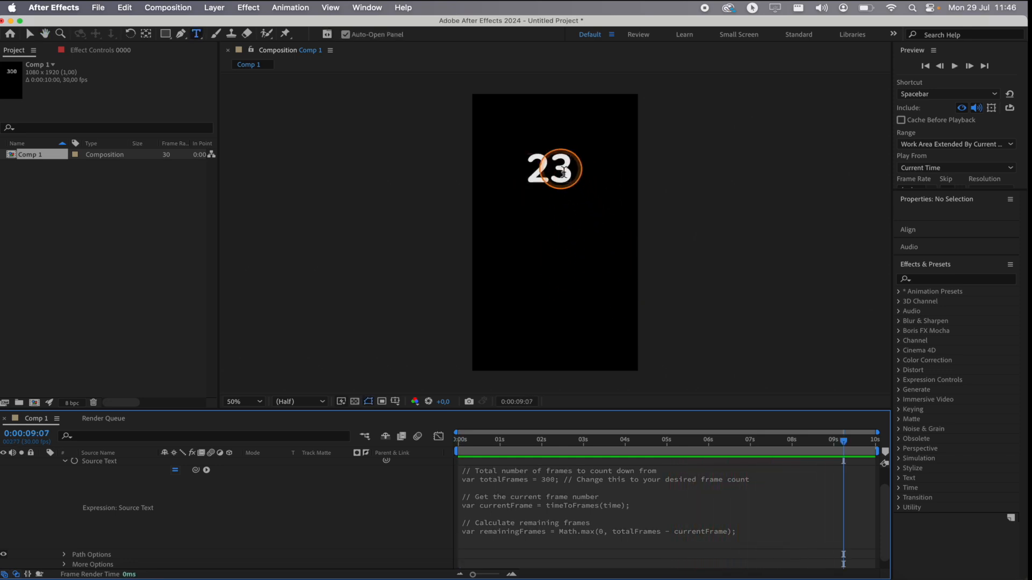
Scale the frame counter text down to about 34.8% and reposition it slightly above the middle of the frame, with the playhead at 0:00
{"action": "left_click", "coordinate": [562, 172]}
{"action": "left_click", "coordinate": [30, 34]}
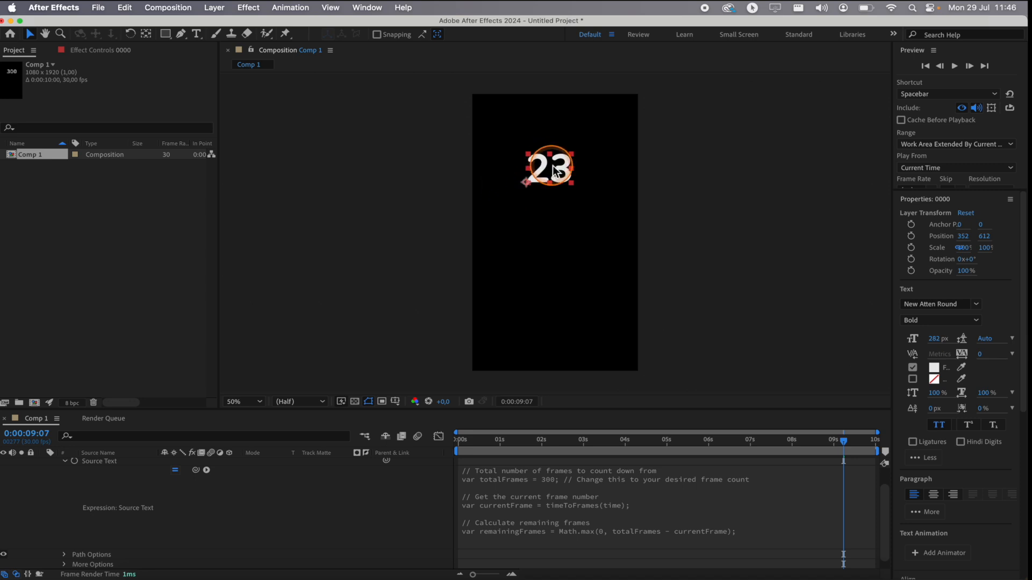
{"action": "left_click_drag", "start_coordinate": [554, 167], "coordinate": [502, 116]}
{"action": "key", "text": "super+z"}
{"action": "left_click_drag", "start_coordinate": [496, 356], "coordinate": [497, 120]}
{"action": "left_click_drag", "start_coordinate": [829, 463], "coordinate": [403, 433]}
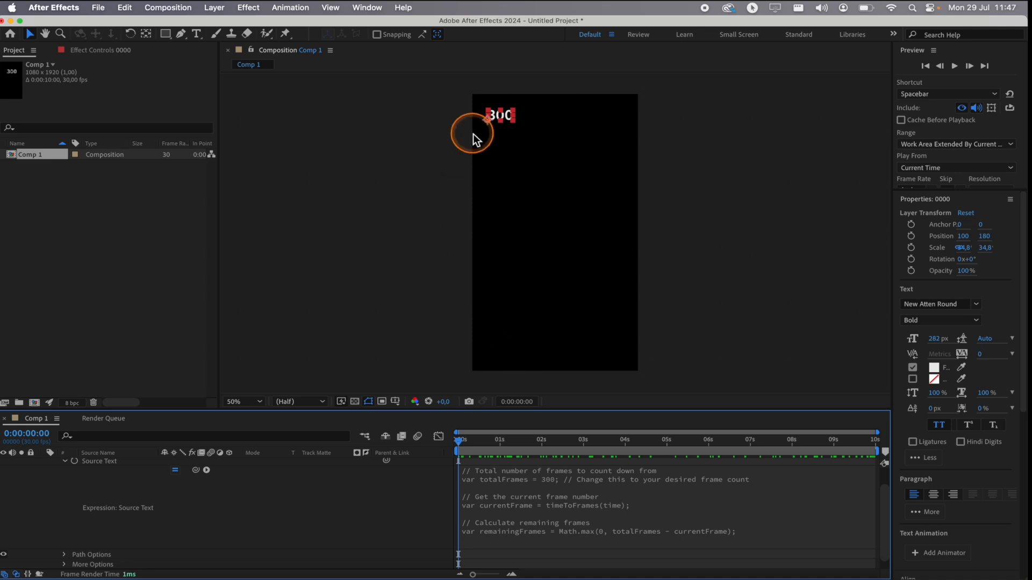
{"action": "left_click", "coordinate": [640, 382]}
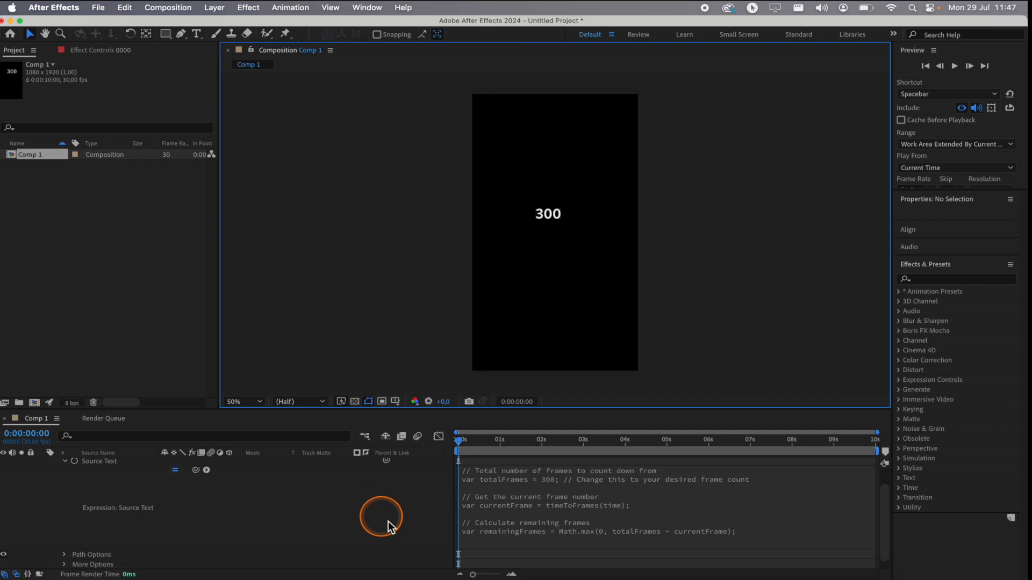
Copy the HH:MM:SS countdown expression from the you.com chat and replace the Source Text expression with it in After Effects
{"action": "key", "text": "super+Tab"}
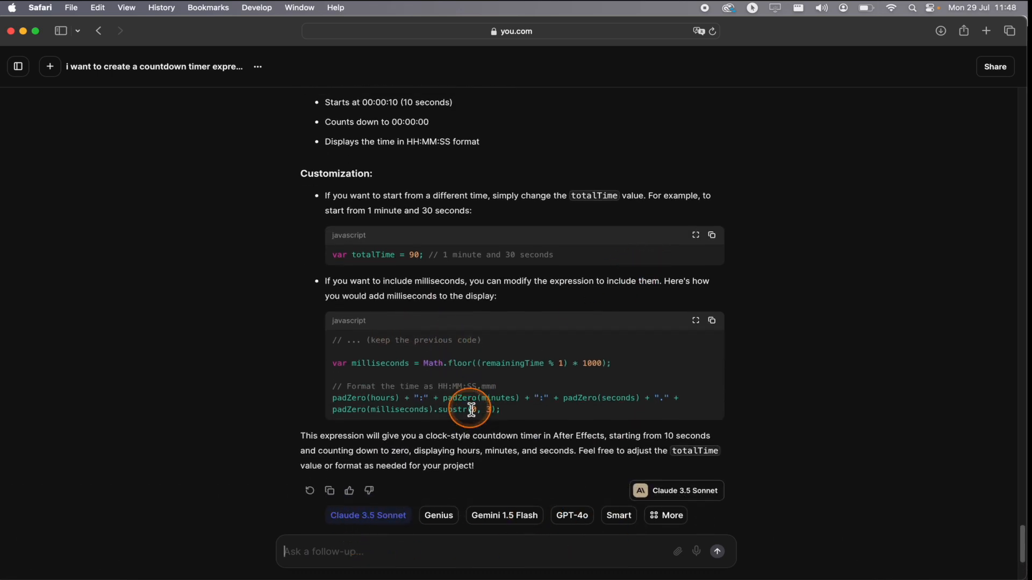
{"action": "scroll", "coordinate": [492, 395], "scroll_direction": "up", "scroll_amount": 15}
{"action": "key", "text": "super+Tab"}
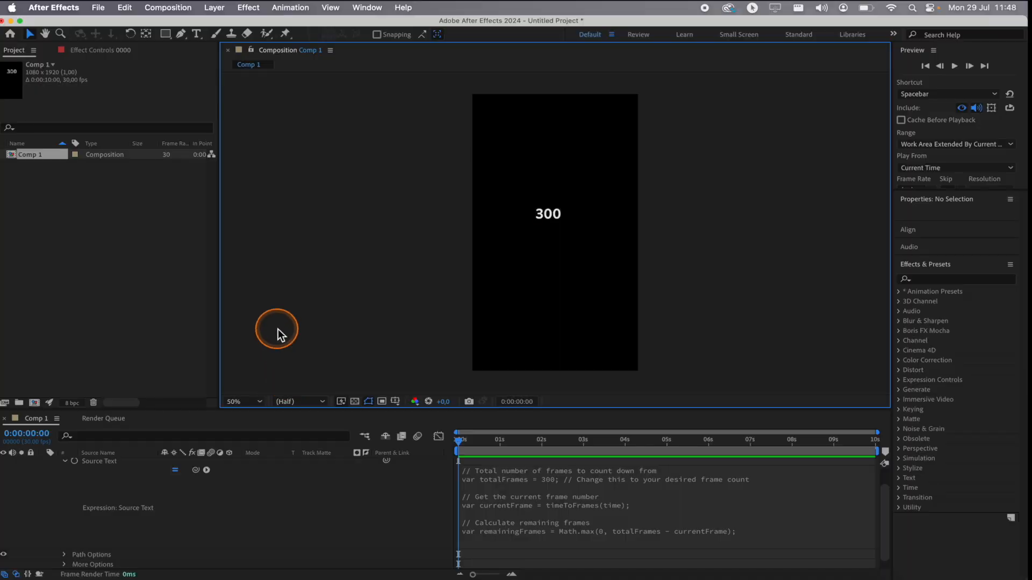
{"action": "left_click", "coordinate": [488, 514]}
{"action": "key", "text": "super+v"}
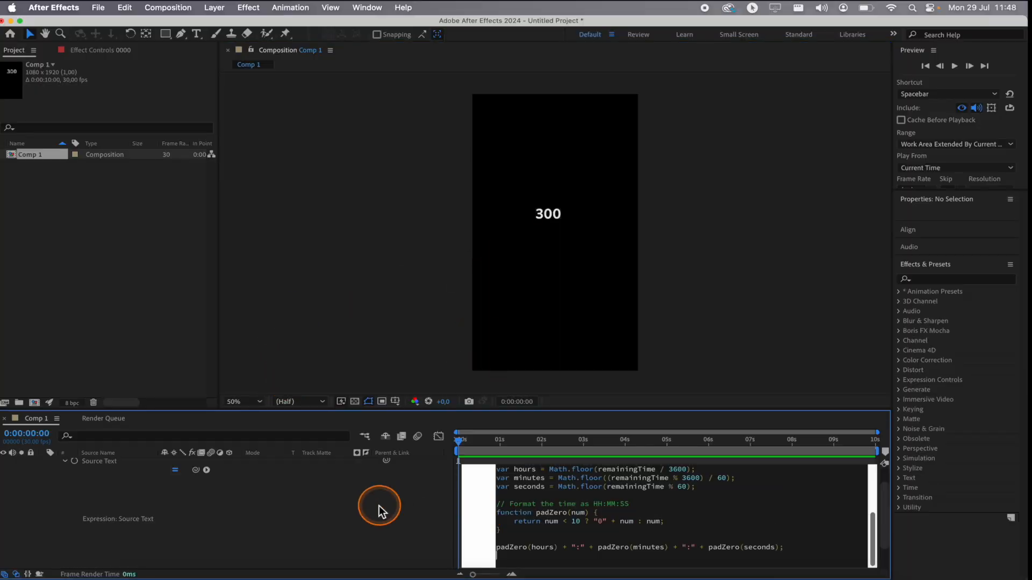
{"action": "left_click", "coordinate": [379, 505]}
Preview the HH:MM:SS clock countdown from the start and return the playhead to 0:00
{"action": "left_click", "coordinate": [462, 441]}
{"action": "left_click_drag", "start_coordinate": [462, 442], "coordinate": [388, 468]}
{"action": "key", "text": "space"}
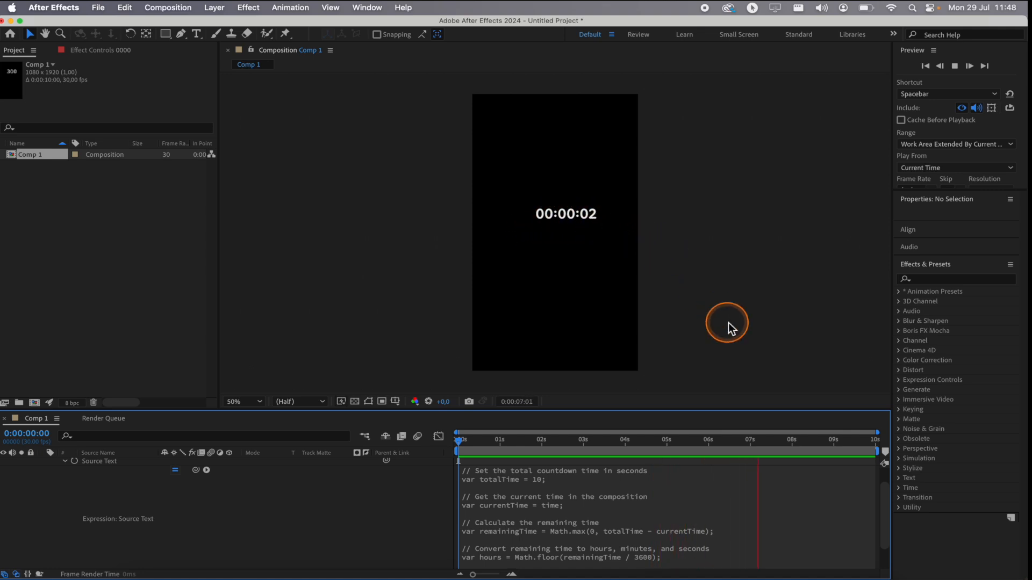
{"action": "left_click", "coordinate": [726, 560]}
{"action": "scroll", "coordinate": [490, 497], "scroll_direction": "up", "scroll_amount": 2}
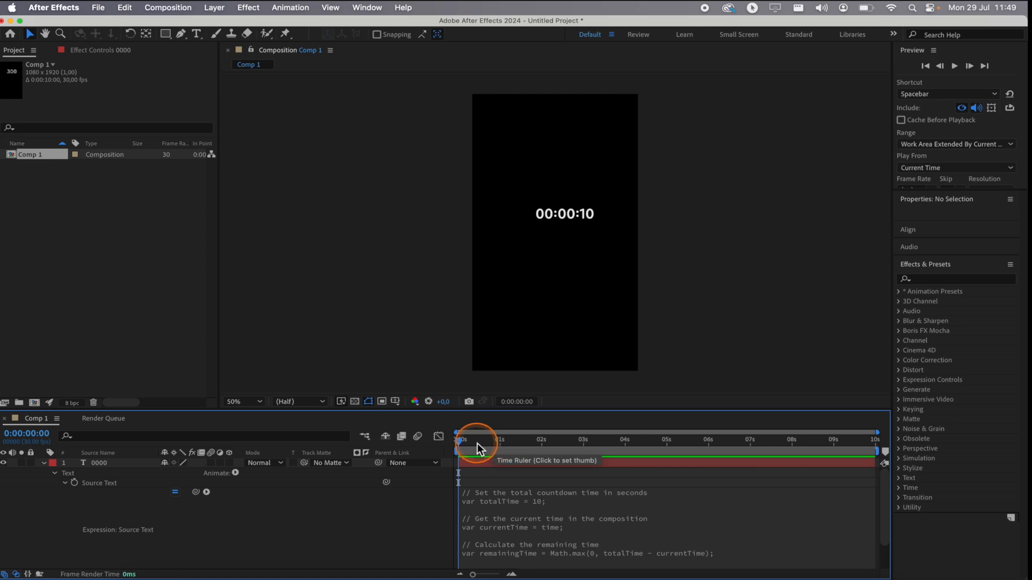
Copy the 0% to 85% count-up expression from the you.com chat and replace the Source Text expression with it in After Effects
{"action": "left_click_drag", "start_coordinate": [473, 443], "coordinate": [474, 444]}
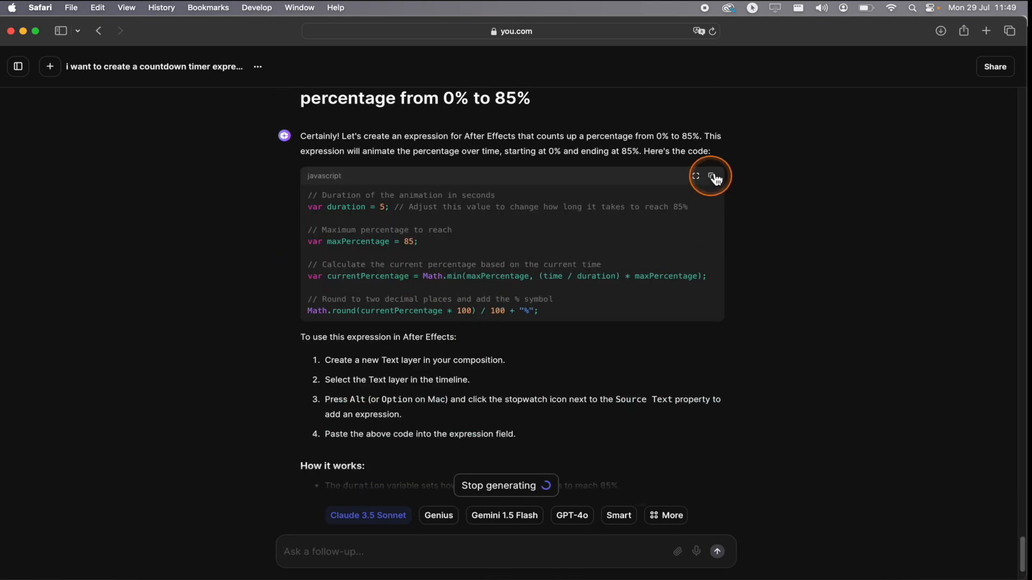
{"action": "left_click", "coordinate": [713, 176]}
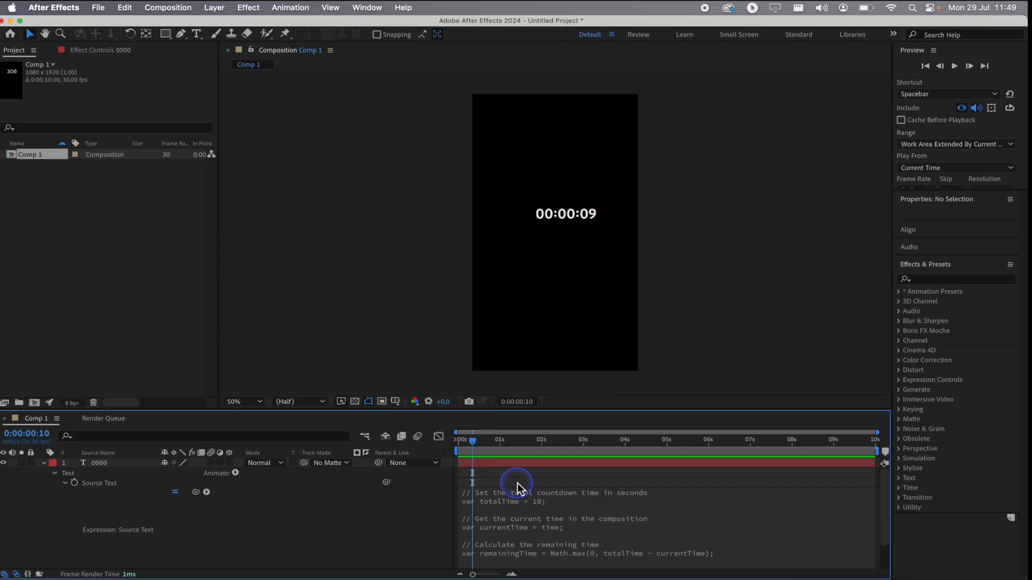
{"action": "left_click", "coordinate": [527, 497]}
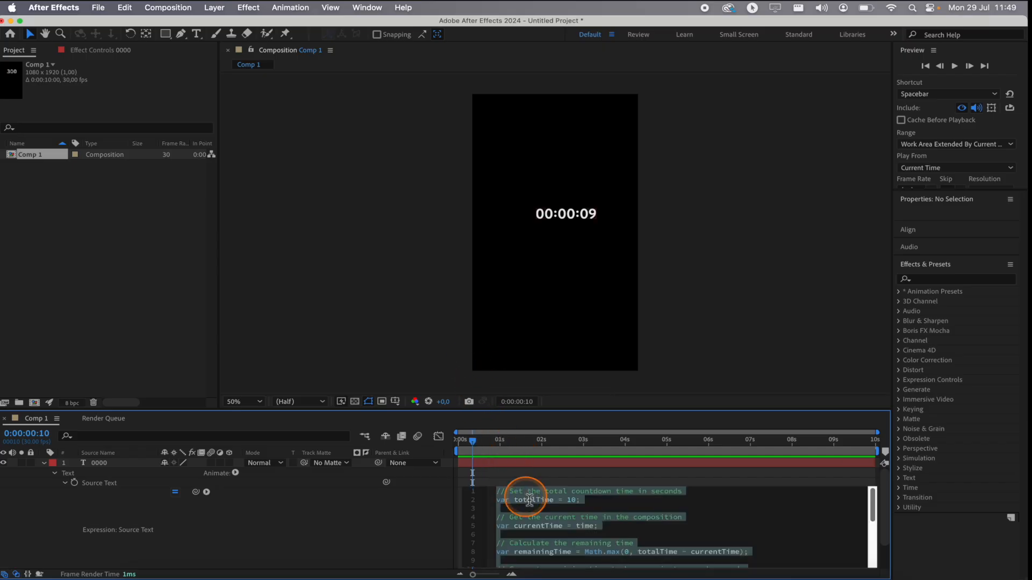
{"action": "key", "text": "BackSpace"}
{"action": "key", "text": "ctrl+v"}
{"action": "left_click", "coordinate": [385, 511]}
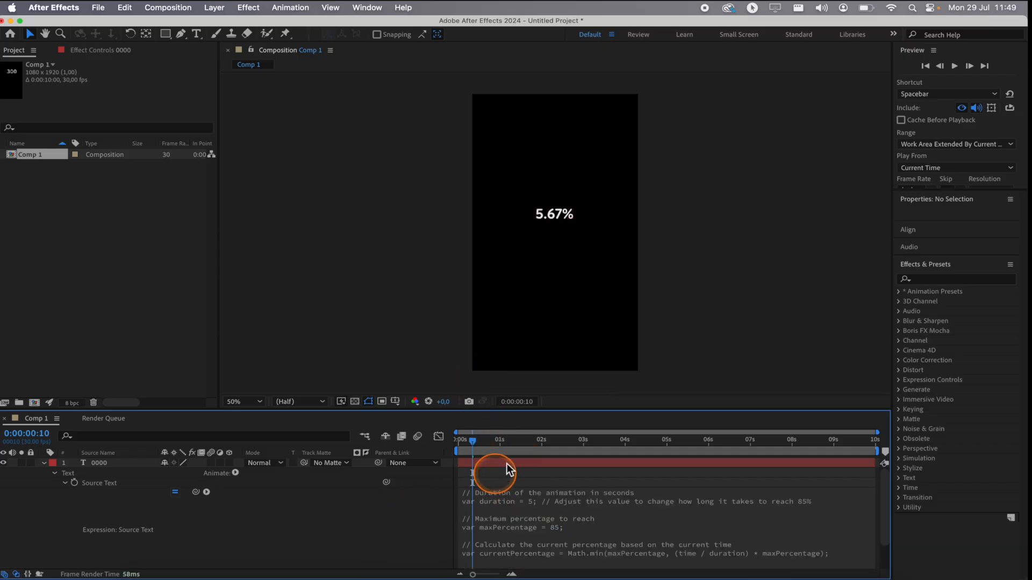
Preview the percentage count-up from the start and scrub the playhead to about 0:00:04:26
{"action": "left_click_drag", "start_coordinate": [479, 442], "coordinate": [436, 444]}
{"action": "key", "text": "space"}
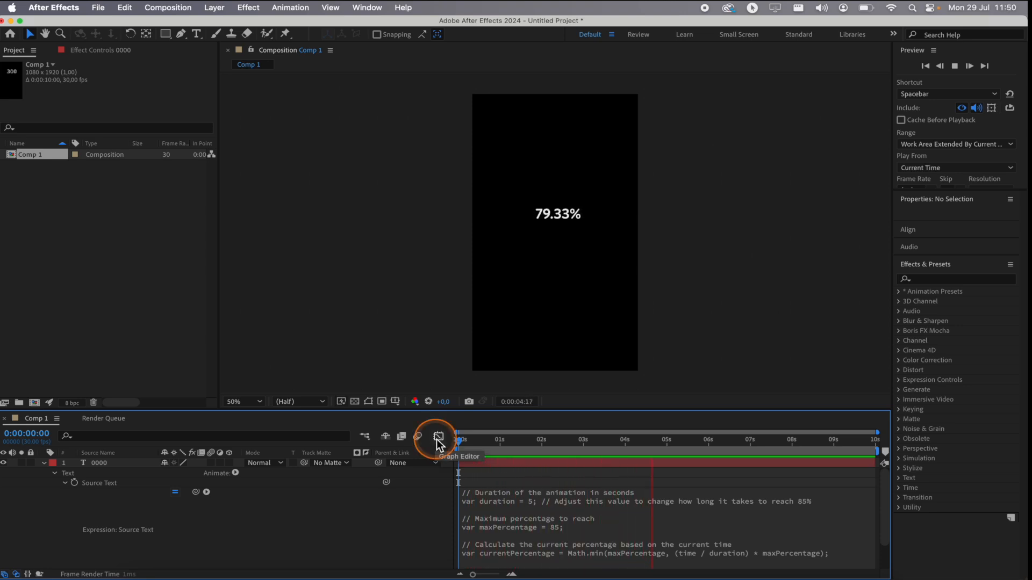
{"action": "key", "text": "space"}
{"action": "left_click_drag", "start_coordinate": [462, 442], "coordinate": [661, 442]}
Set the duration variable in the Source Text expression to 2 seconds
{"action": "left_click", "coordinate": [537, 510]}
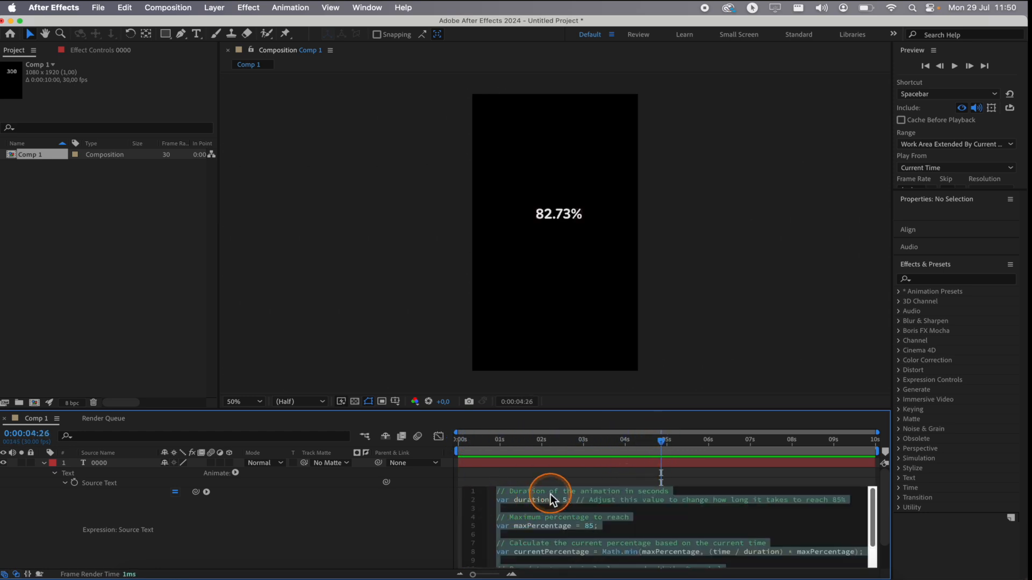
{"action": "left_click", "coordinate": [549, 499]}
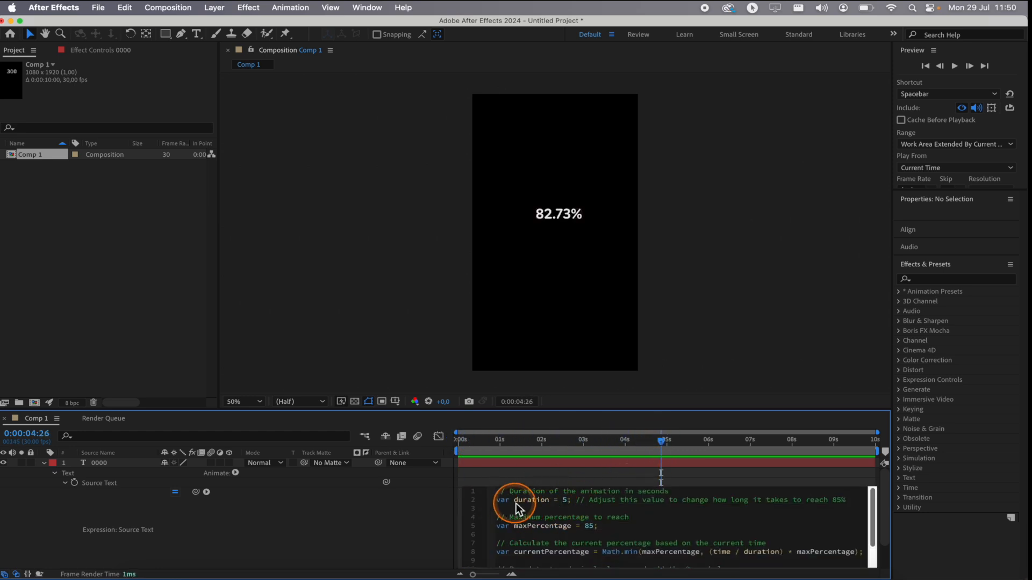
{"action": "left_click", "coordinate": [570, 504]}
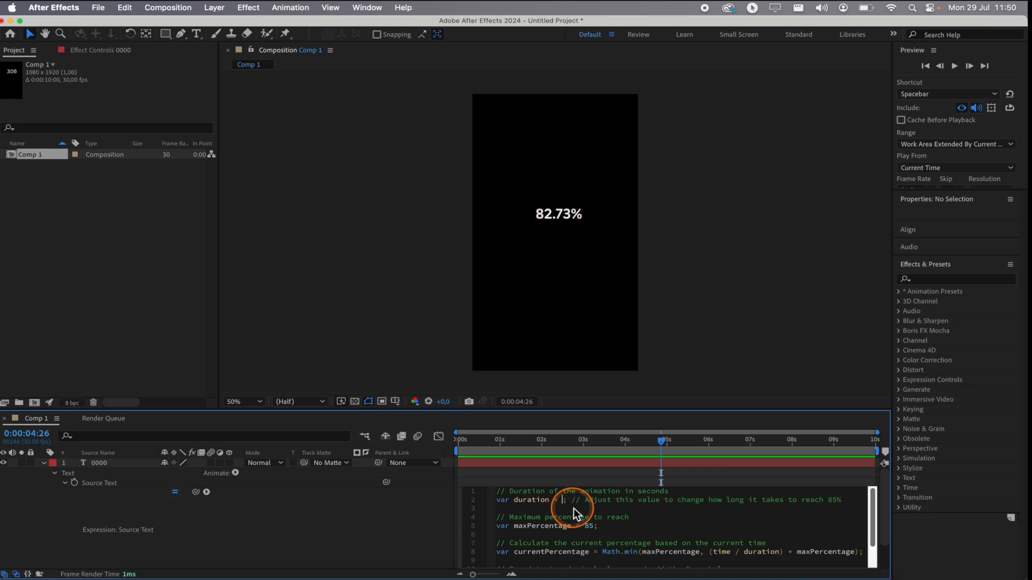
{"action": "type", "text": "2"}
{"action": "left_click", "coordinate": [412, 522]}
Preview the 2-second percentage count-up from the start and examine the rest of its expression
{"action": "left_click_drag", "start_coordinate": [491, 451], "coordinate": [443, 444]}
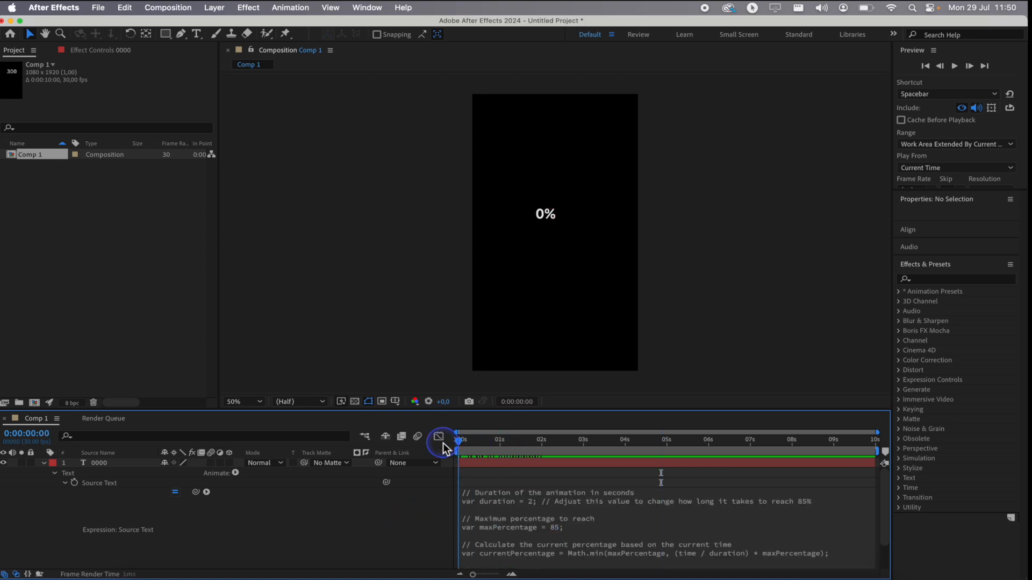
{"action": "key", "text": "space"}
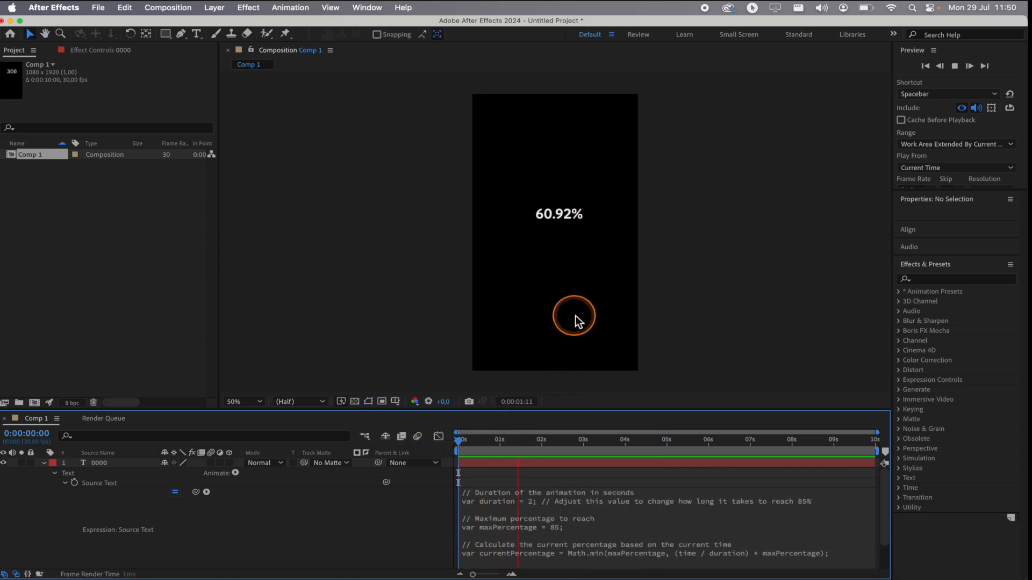
{"action": "left_click", "coordinate": [597, 514]}
{"action": "scroll", "coordinate": [591, 495], "scroll_direction": "down", "scroll_amount": 2}
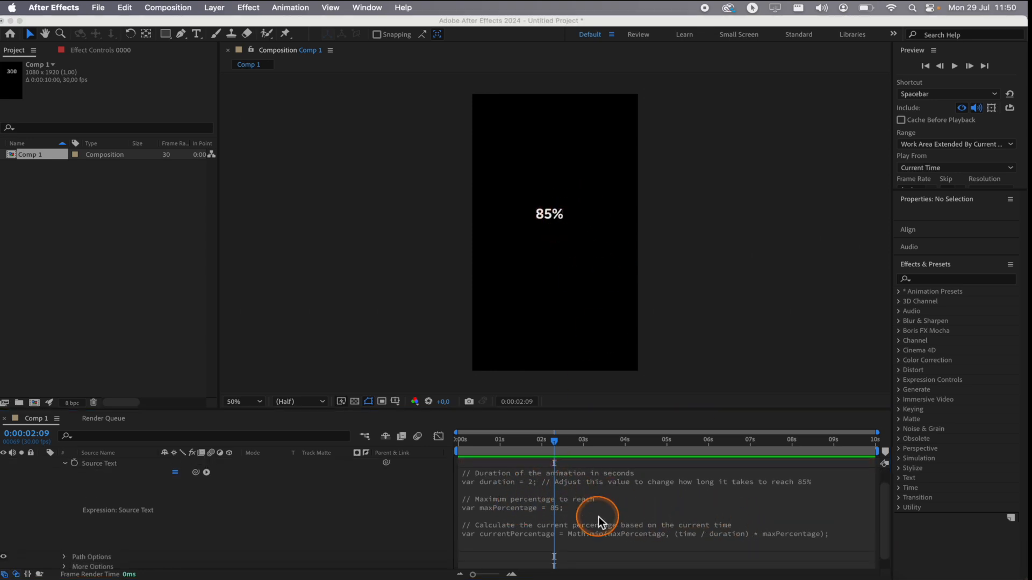
Copy the no-decimal rounding code from the you.com chat and replace the two-decimal rounding lines of the Source Text expression with it
{"action": "key", "text": "super+Tab"}
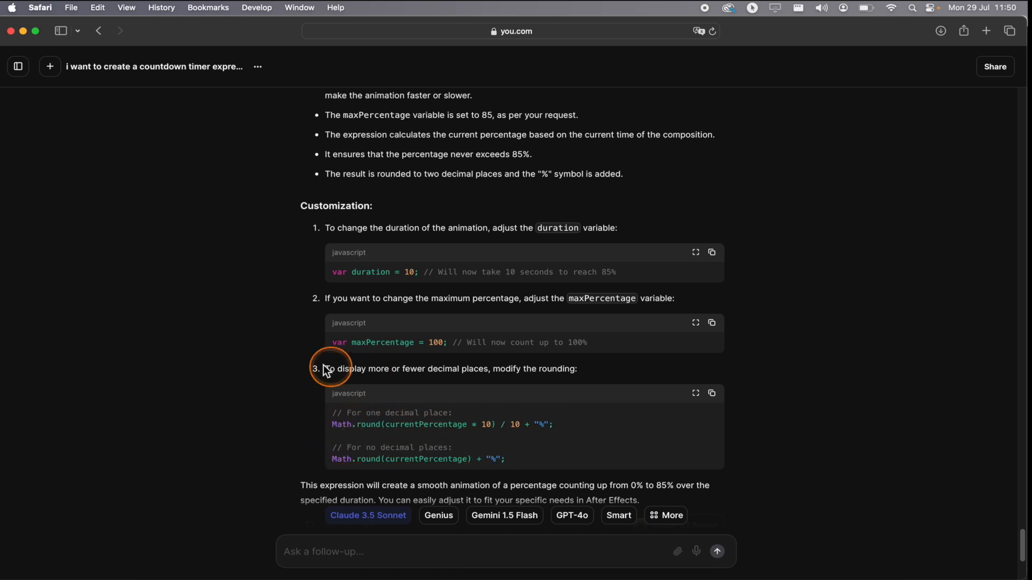
{"action": "left_click_drag", "start_coordinate": [527, 462], "coordinate": [325, 449]}
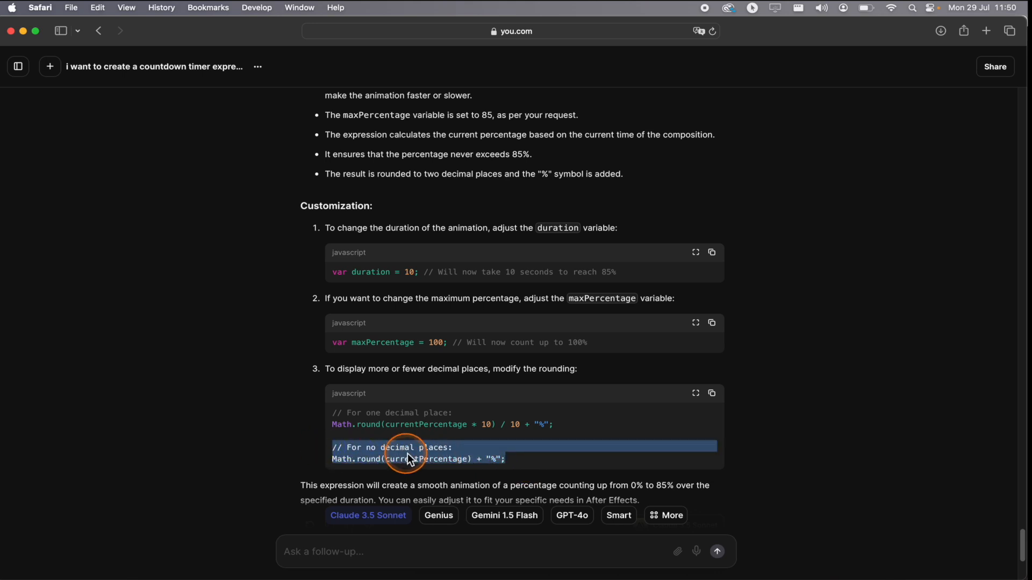
{"action": "key", "text": "super+Tab"}
{"action": "left_click", "coordinate": [589, 530]}
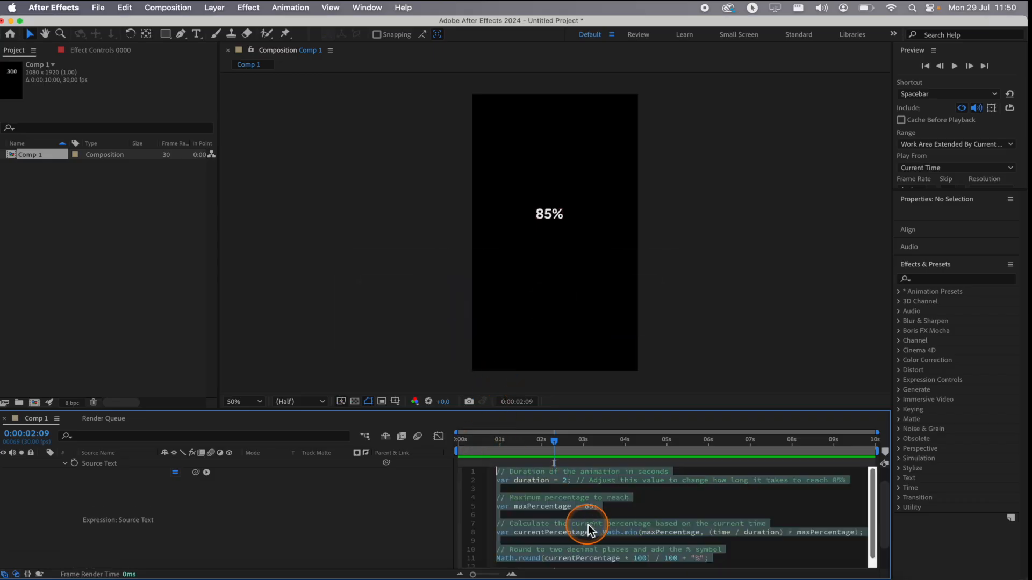
{"action": "scroll", "coordinate": [618, 519], "scroll_direction": "down", "scroll_amount": 1}
{"action": "left_click", "coordinate": [731, 550]}
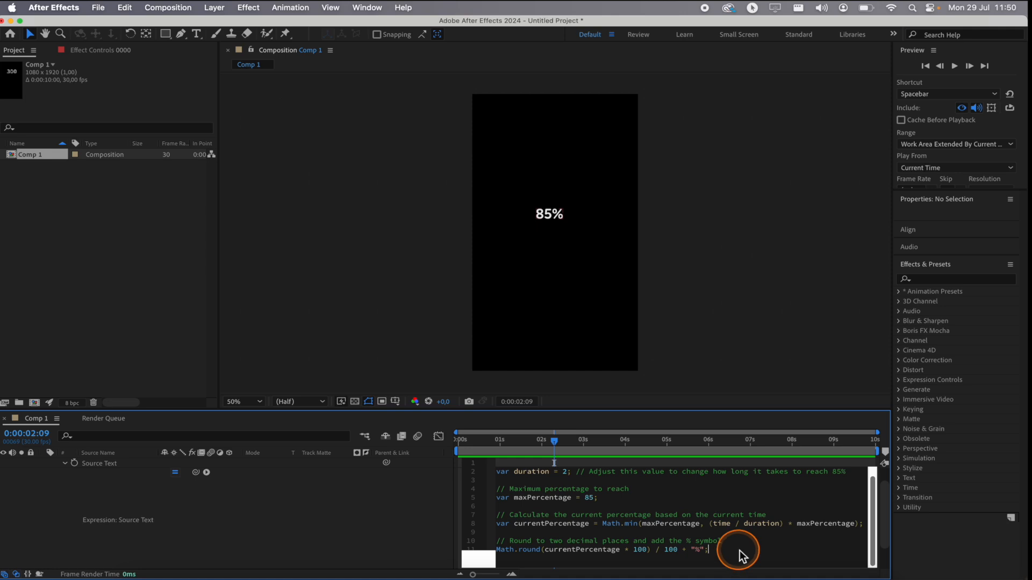
{"action": "scroll", "coordinate": [740, 550], "scroll_direction": "down", "scroll_amount": 1}
{"action": "left_click", "coordinate": [494, 544], "text": "shift"}
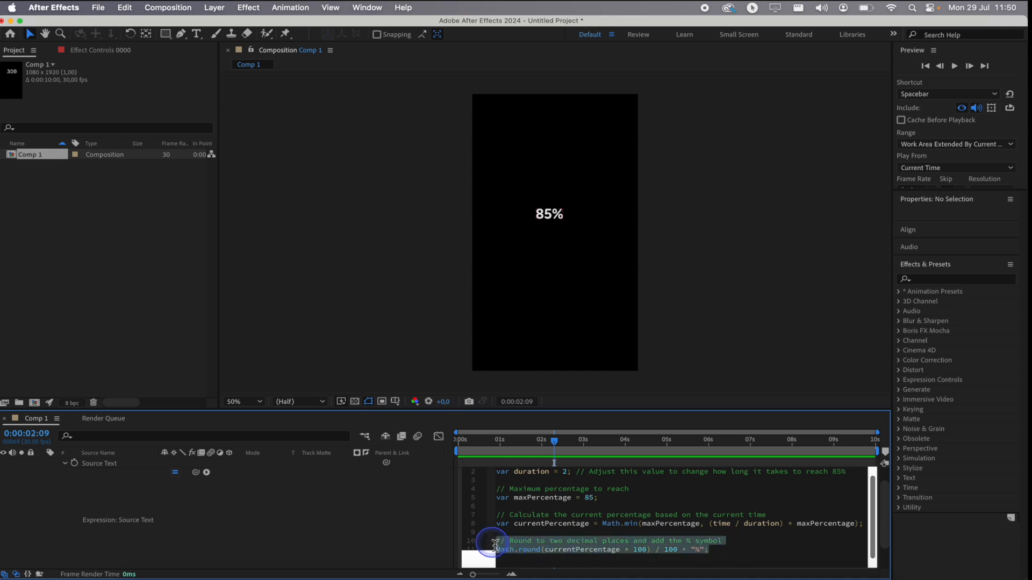
{"action": "key", "text": "super+v"}
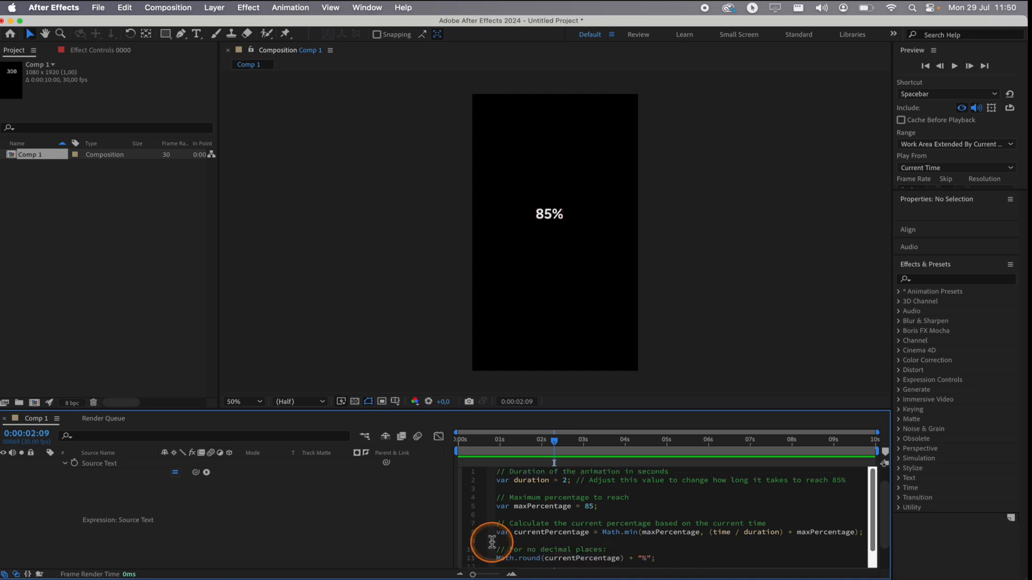
{"action": "left_click", "coordinate": [371, 523]}
Preview the whole-number percentage count-up from the start and scrub the playhead past the 2-second mark
{"action": "left_click_drag", "start_coordinate": [552, 438], "coordinate": [418, 442]}
{"action": "key", "text": "space"}
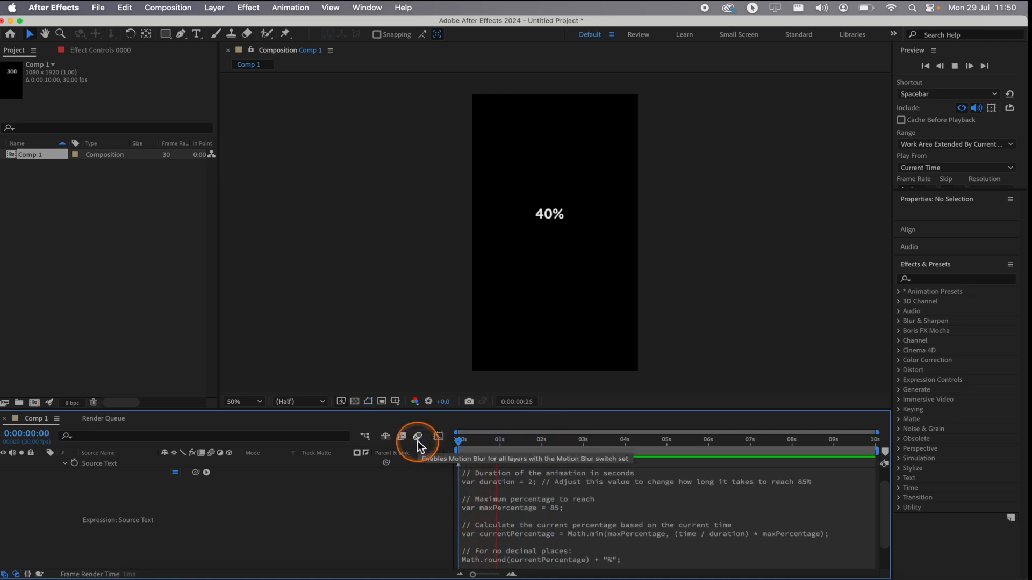
{"action": "key", "text": "space"}
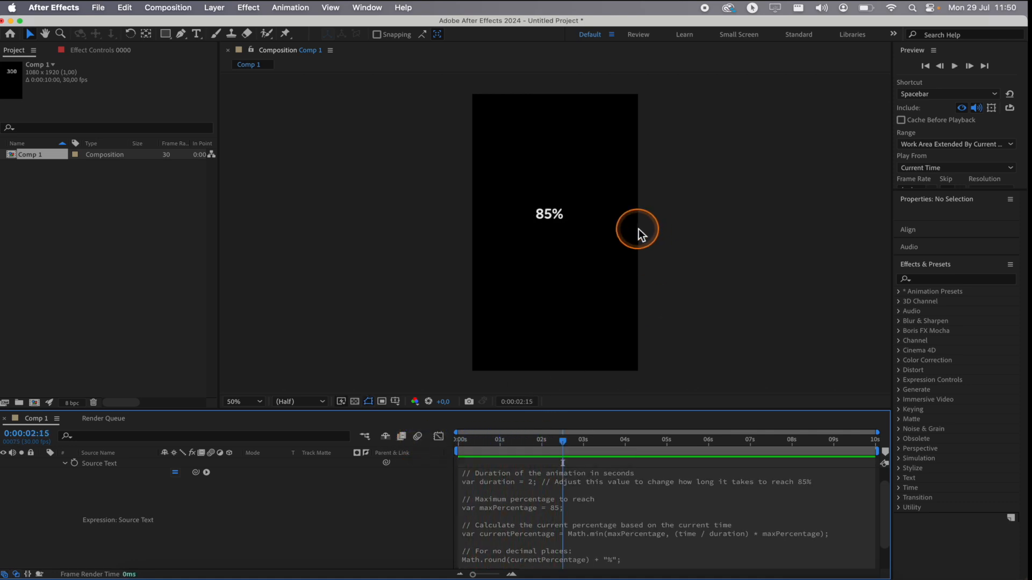
{"action": "left_click_drag", "start_coordinate": [461, 439], "coordinate": [571, 435]}
{"action": "left_click", "coordinate": [557, 228]}
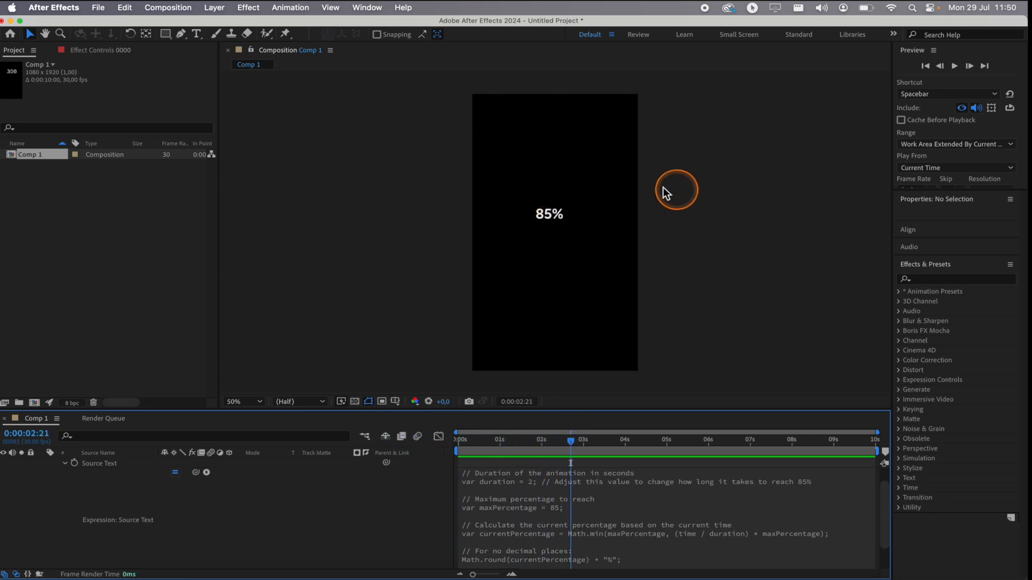
Collapse the text layer's properties, scale the percentage text up to about 134% and place it at 196, 1744, with the playhead at 0:00
{"action": "left_click", "coordinate": [312, 491]}
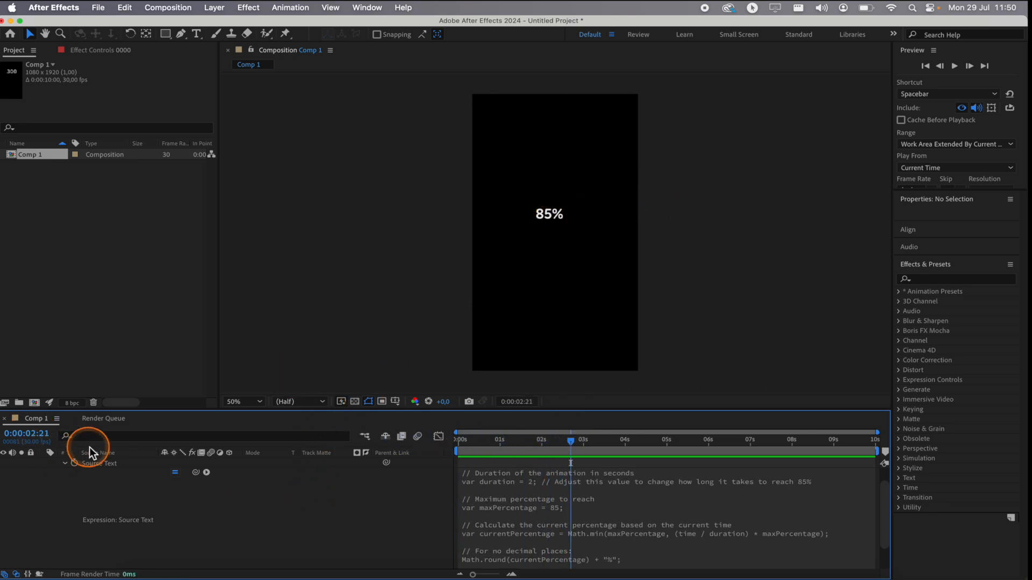
{"action": "scroll", "coordinate": [89, 447], "scroll_direction": "up", "scroll_amount": 2}
{"action": "left_click", "coordinate": [34, 465]}
{"action": "left_click", "coordinate": [570, 223]}
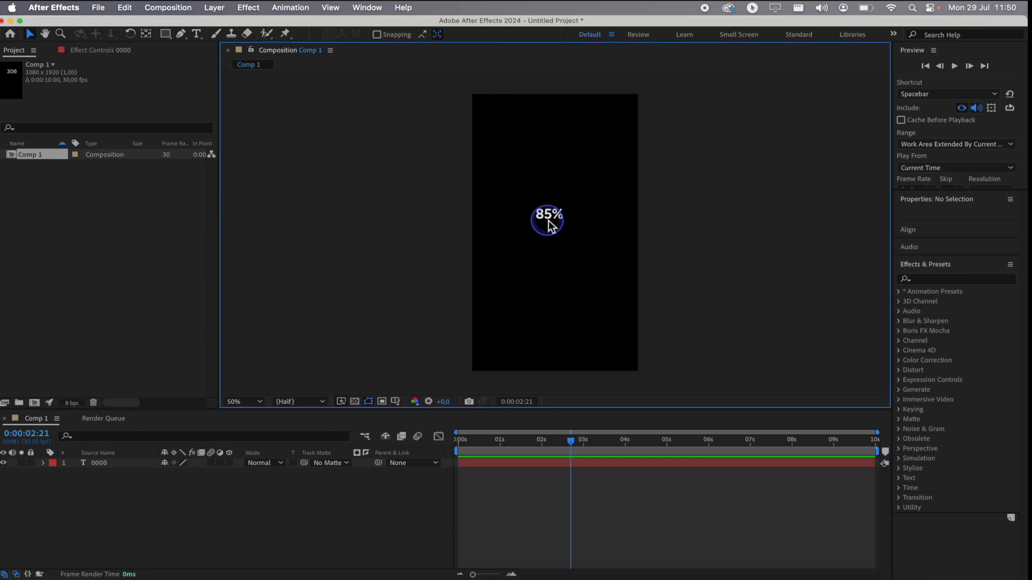
{"action": "left_click_drag", "start_coordinate": [570, 441], "coordinate": [419, 444]}
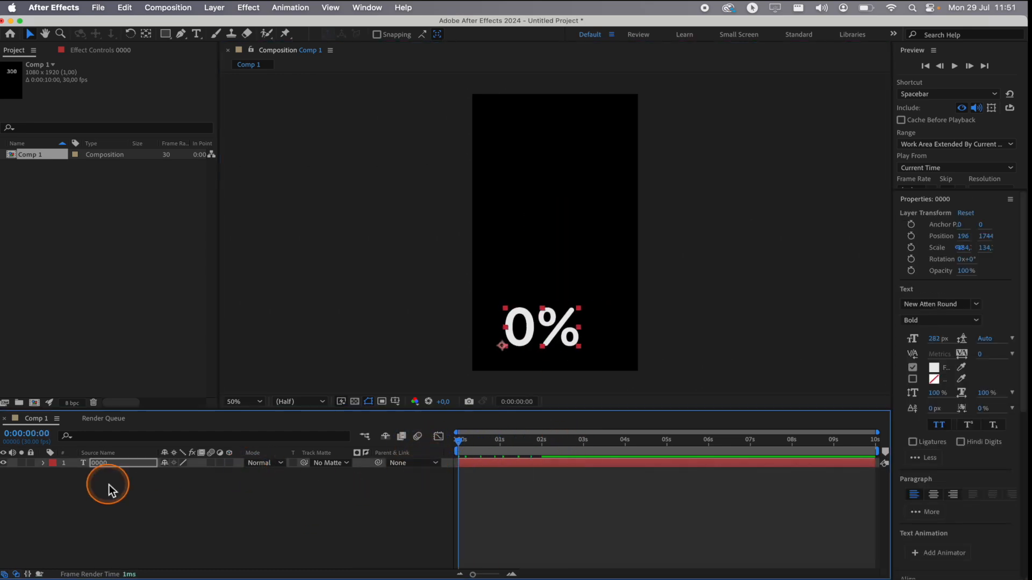
Animate the percentage text's Position with keyframes at 196, 1744 at 0:00 and 196, 525 at 0:02:00
{"action": "key", "text": "p"}
{"action": "left_click", "coordinate": [74, 473]}
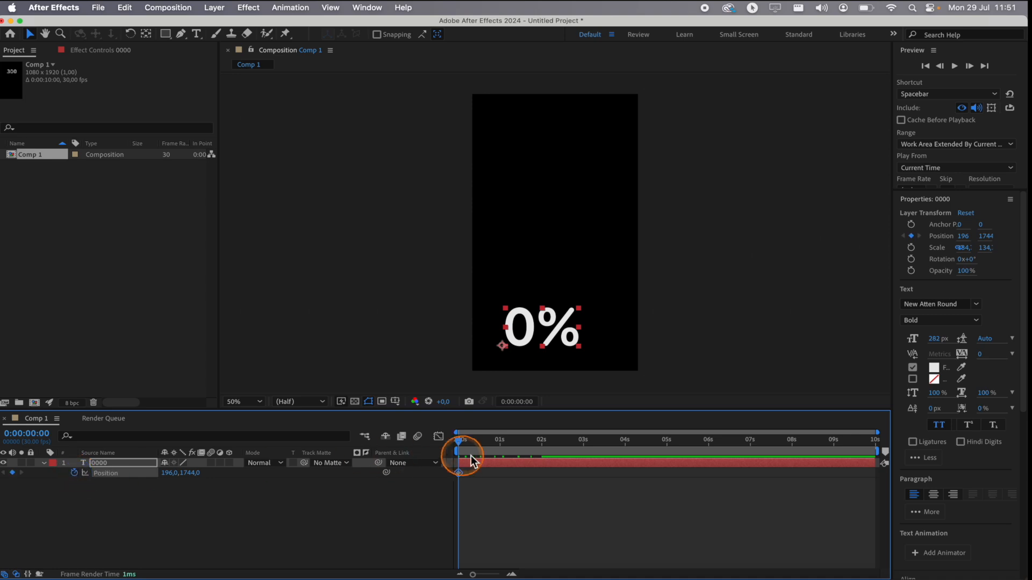
{"action": "left_click", "coordinate": [542, 442]}
{"action": "left_click_drag", "start_coordinate": [543, 442], "coordinate": [543, 442]}
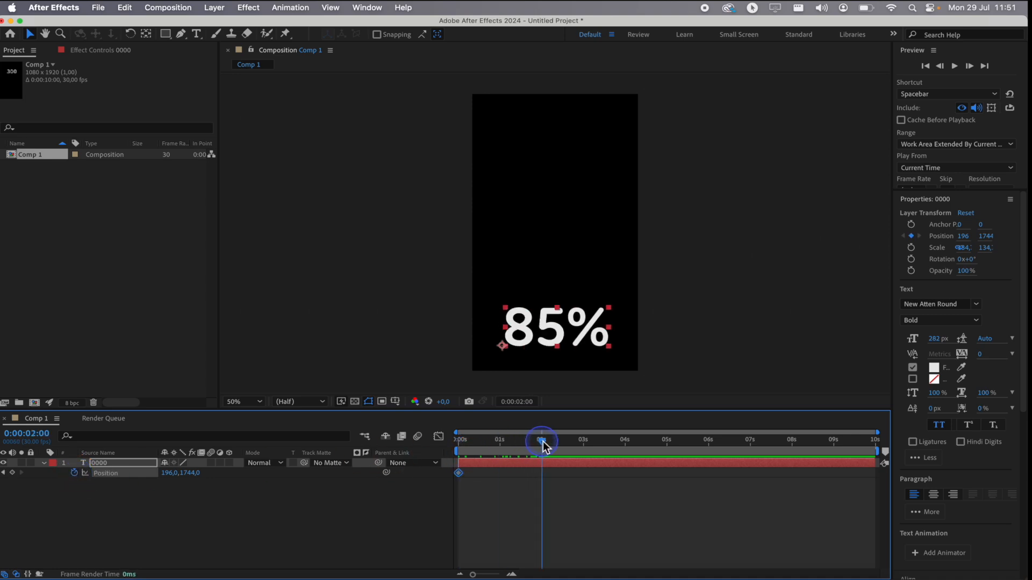
{"action": "left_click_drag", "start_coordinate": [194, 474], "coordinate": [2, 504]}
{"action": "left_click_drag", "start_coordinate": [194, 475], "coordinate": [137, 476]}
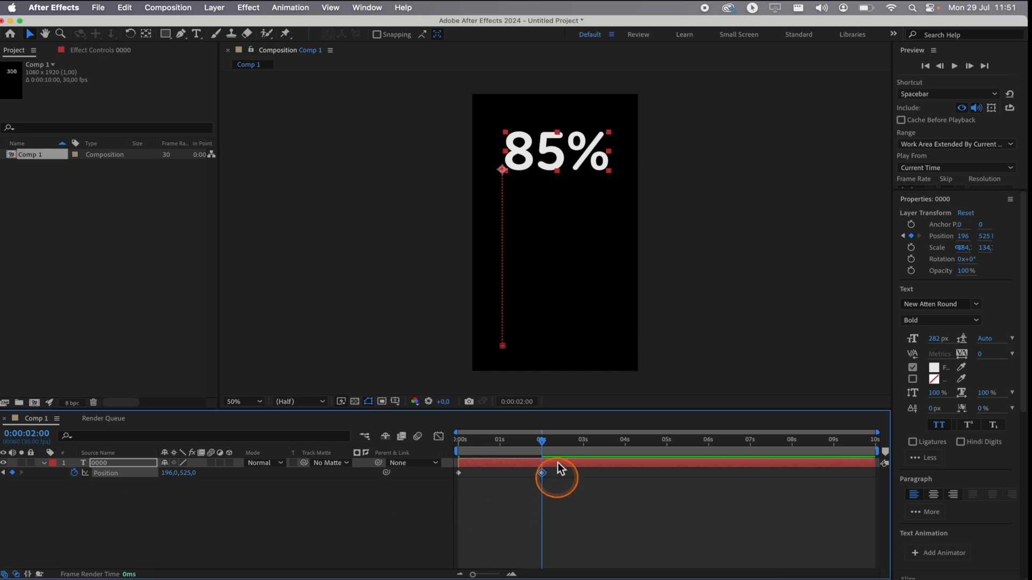
Preview the rising percentage text from the start, return the playhead to 0:00 and deselect the text layer
{"action": "left_click_drag", "start_coordinate": [542, 443], "coordinate": [408, 451]}
{"action": "key", "text": "space"}
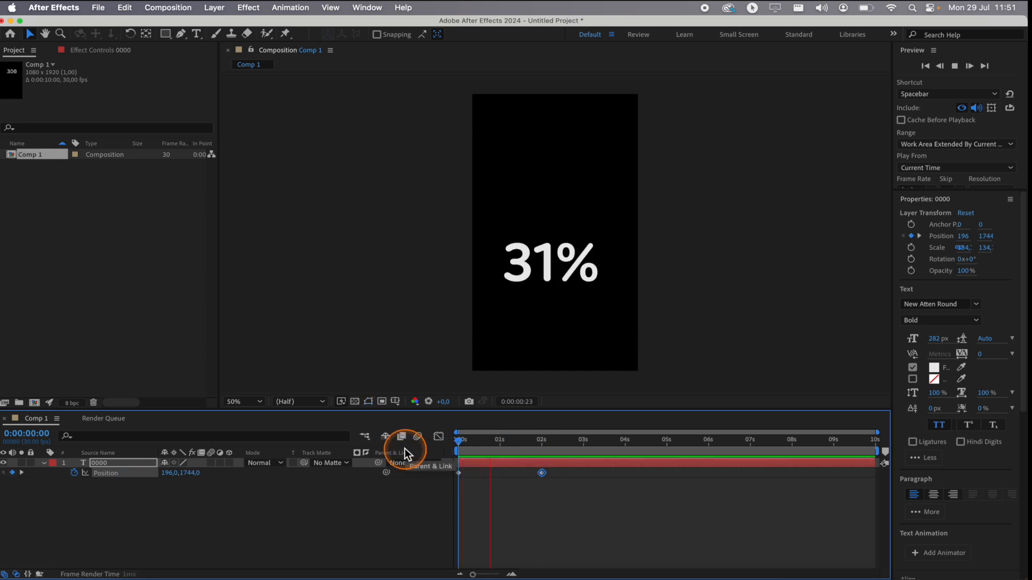
{"action": "left_click", "coordinate": [499, 444]}
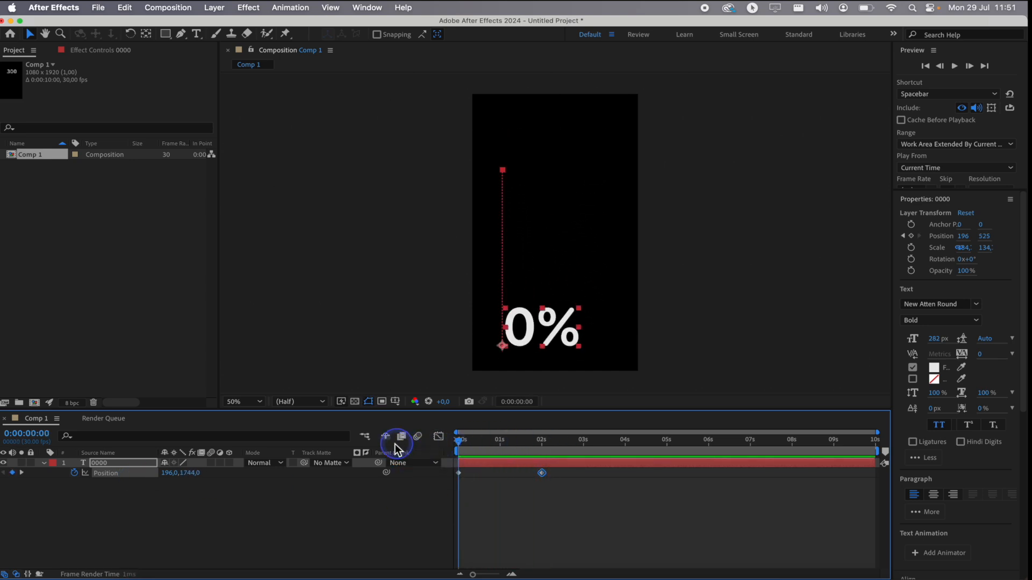
{"action": "left_click", "coordinate": [319, 502]}
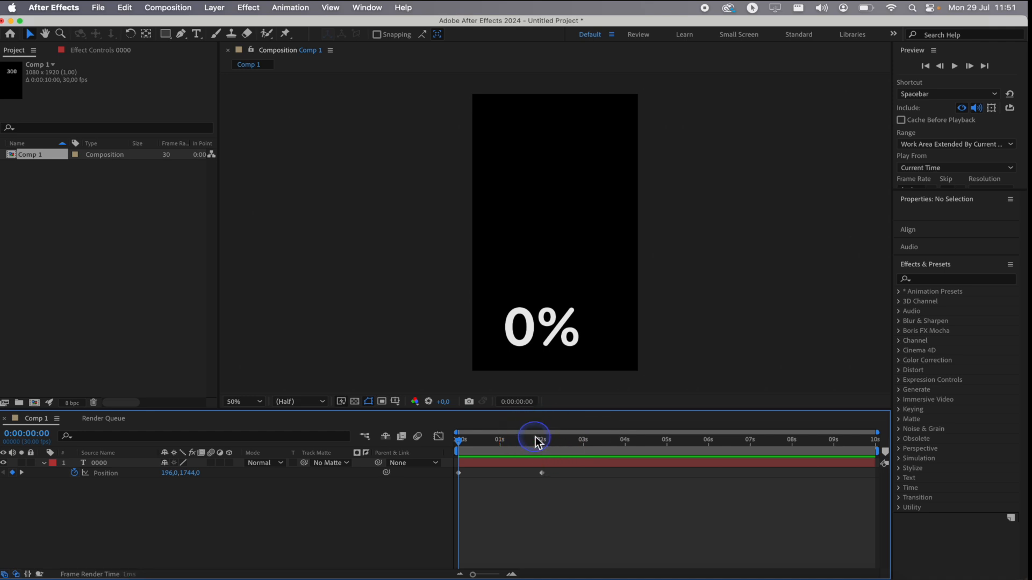
Draw a red rectangle about 729 px wide at 0:02:00, reaching from below the percentage text to near the frame's bottom edge
{"action": "left_click_drag", "start_coordinate": [536, 439], "coordinate": [543, 441]}
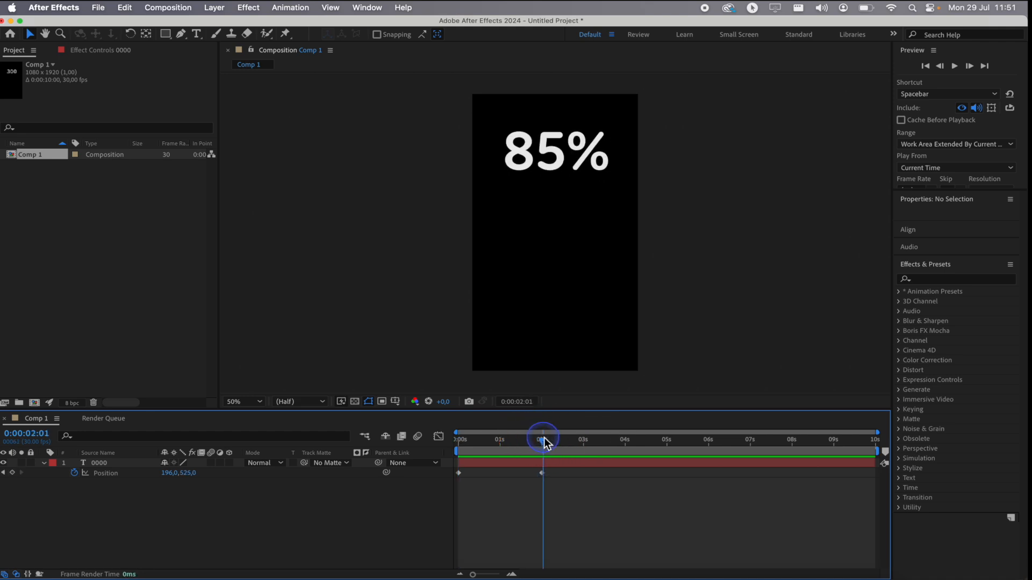
{"action": "left_click", "coordinate": [162, 36]}
{"action": "mouse_move", "coordinate": [505, 186]}
{"action": "left_mouse_down"}
{"action": "mouse_move", "coordinate": [616, 344]}
{"action": "mouse_move", "coordinate": [617, 367]}
{"action": "left_mouse_up"}
Move the rectangle shape layer's anchor point to the middle of its bottom edge
{"action": "left_click", "coordinate": [146, 33]}
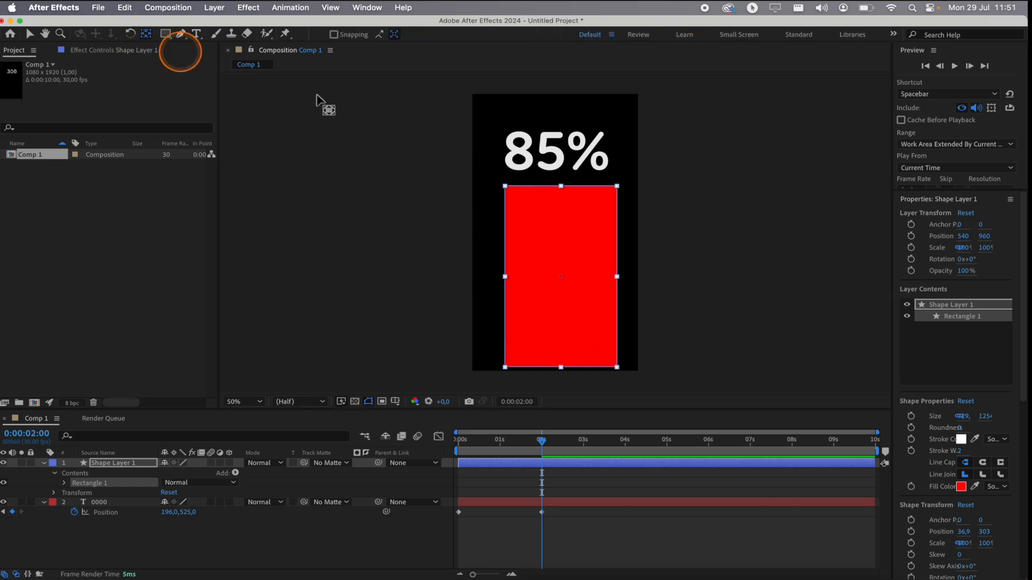
{"action": "left_click", "coordinate": [142, 463]}
{"action": "mouse_move", "coordinate": [555, 232]}
{"action": "left_mouse_down"}
{"action": "mouse_move", "coordinate": [565, 248]}
{"action": "mouse_move", "coordinate": [549, 231]}
{"action": "mouse_move", "coordinate": [558, 234]}
{"action": "left_mouse_up"}
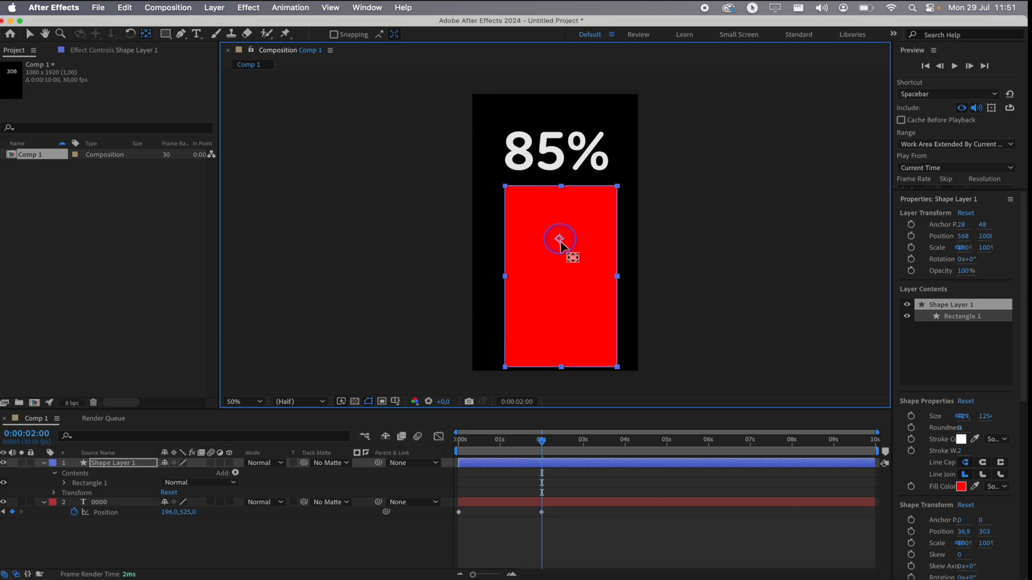
{"action": "left_click_drag", "start_coordinate": [571, 361], "coordinate": [563, 369]}
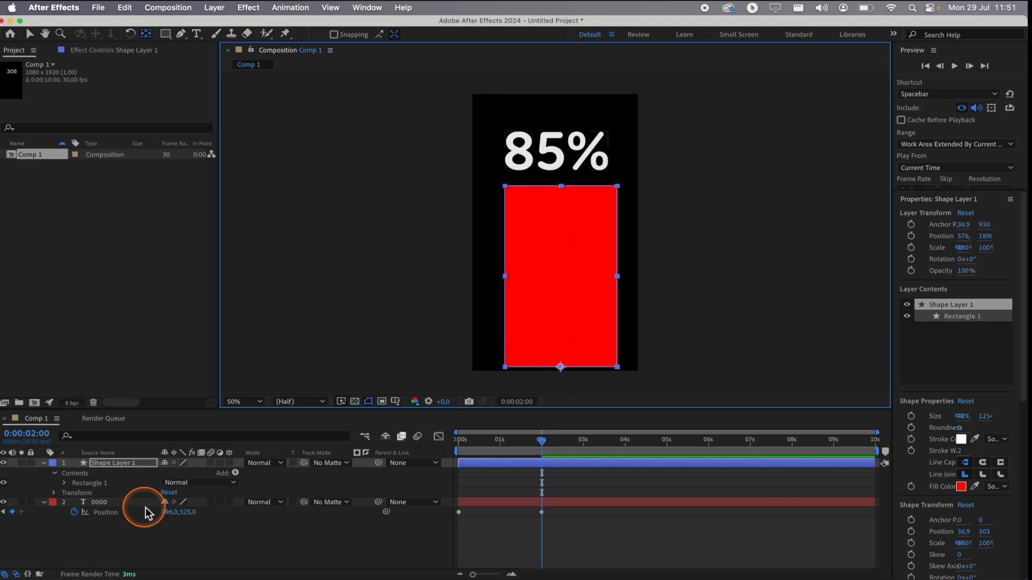
Unlink the rectangle layer's Scale proportions and add a Scale keyframe at 100% at 0:02:00
{"action": "key", "text": "s"}
{"action": "left_click", "coordinate": [166, 473]}
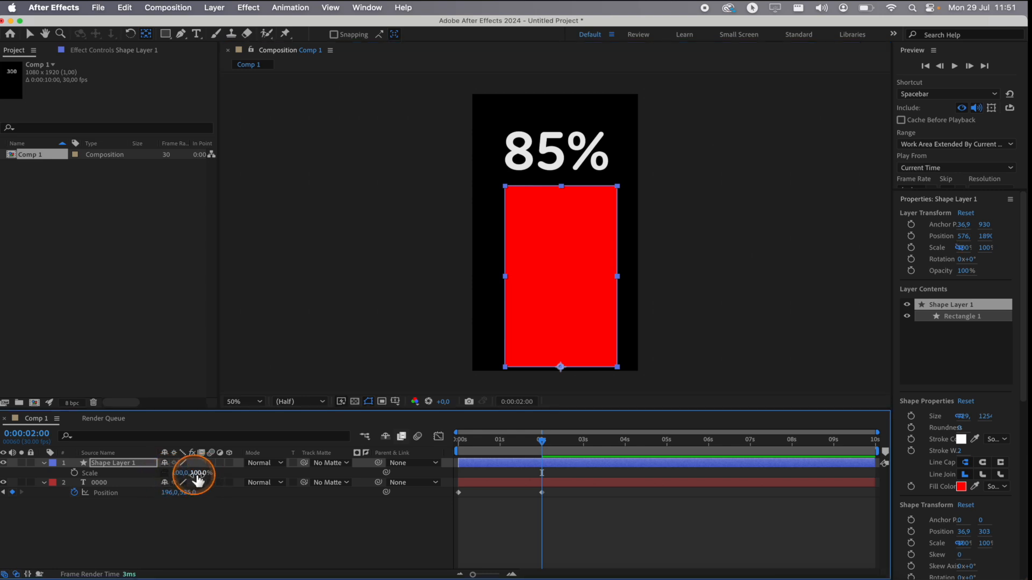
{"action": "left_click", "coordinate": [75, 473]}
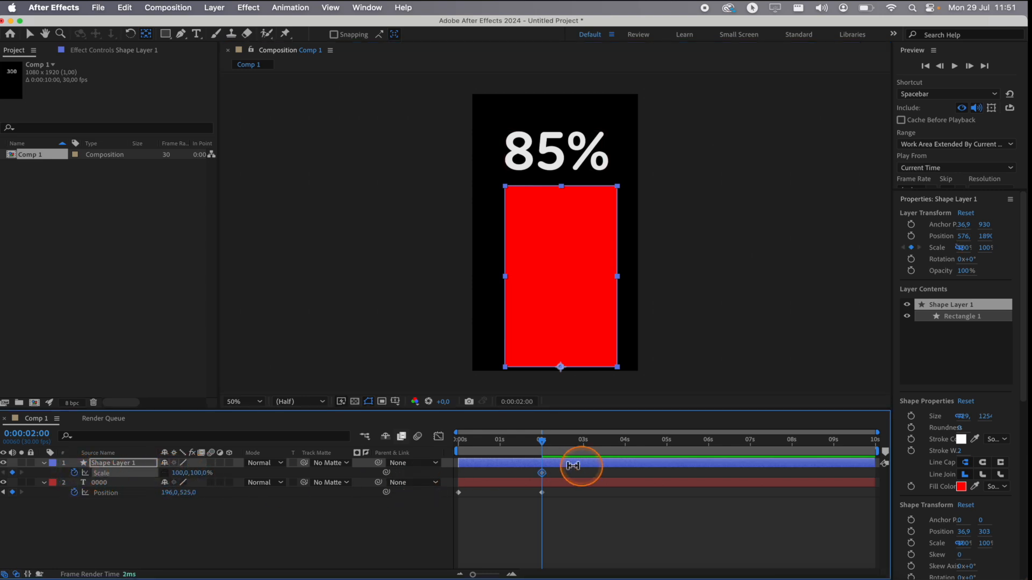
Set the rectangle layer's vertical Scale to 0% at 0:00, keeping the horizontal Scale at 100%
{"action": "left_click_drag", "start_coordinate": [542, 449], "coordinate": [426, 441]}
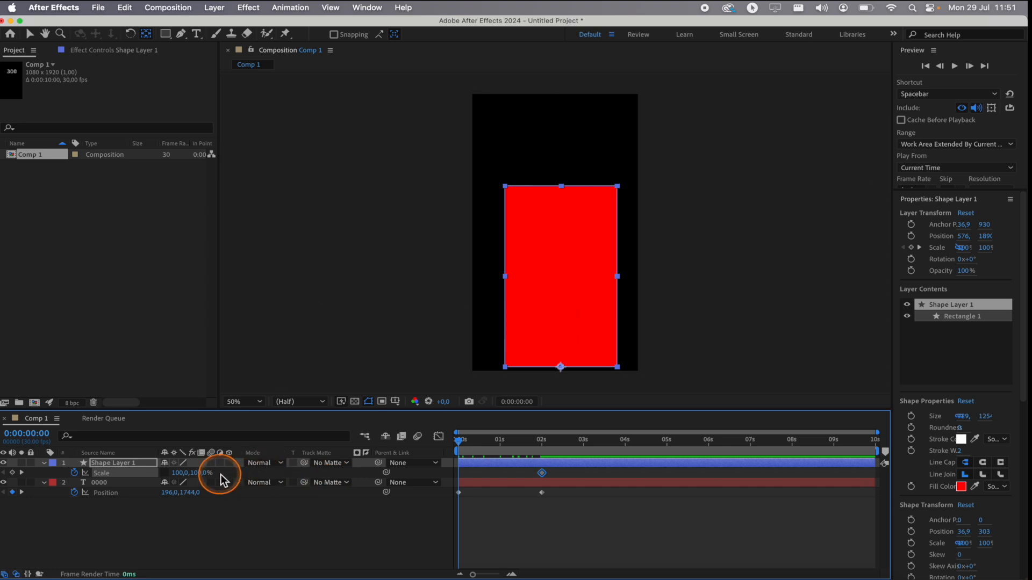
{"action": "left_click", "coordinate": [204, 474]}
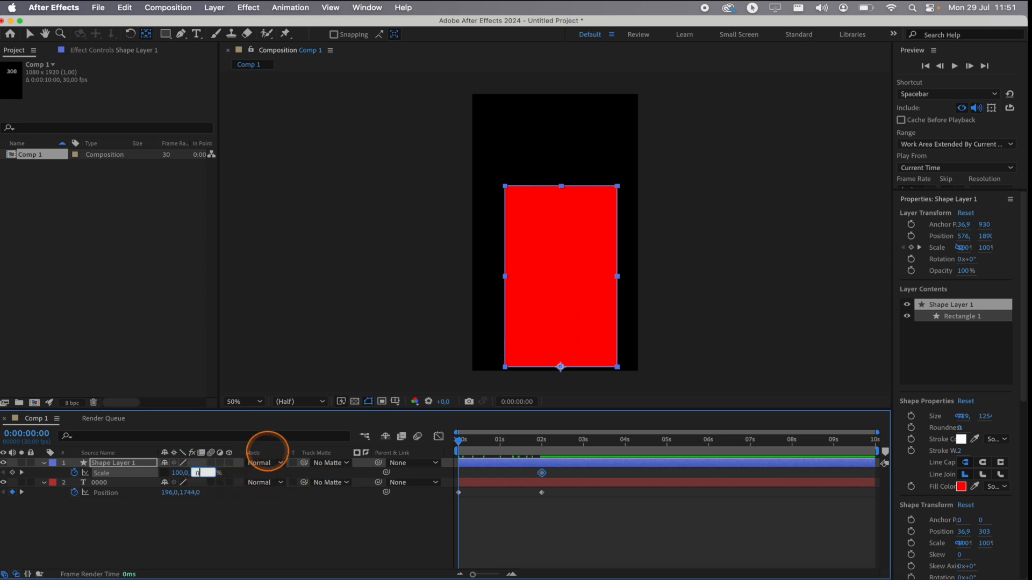
{"action": "type", "text": "0"}
{"action": "key", "text": "Return"}
Preview the growing bar and rising percentage text from the start of the composition
{"action": "left_click_drag", "start_coordinate": [567, 444], "coordinate": [434, 439]}
{"action": "key", "text": "space"}
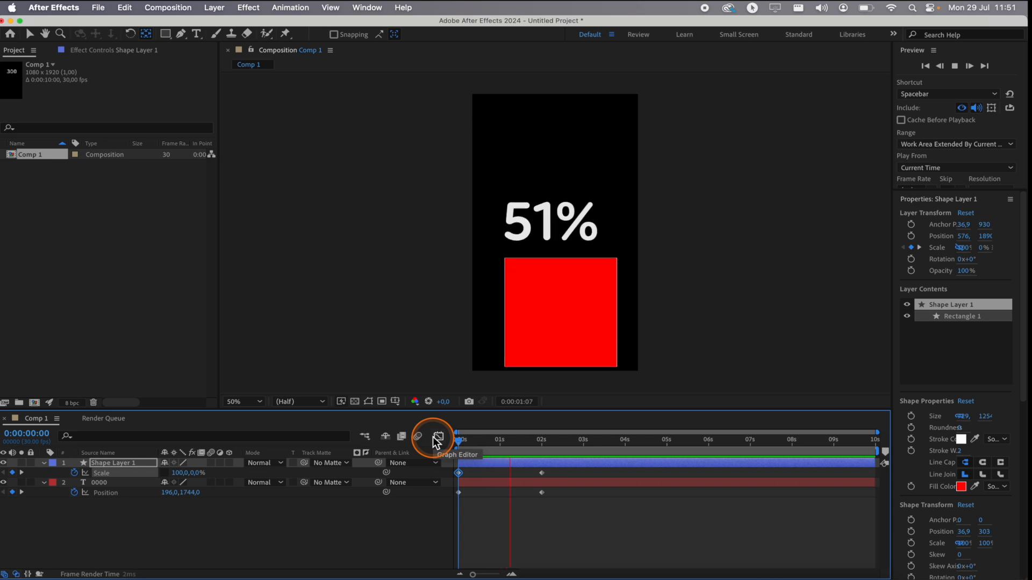
{"action": "key", "text": "space"}
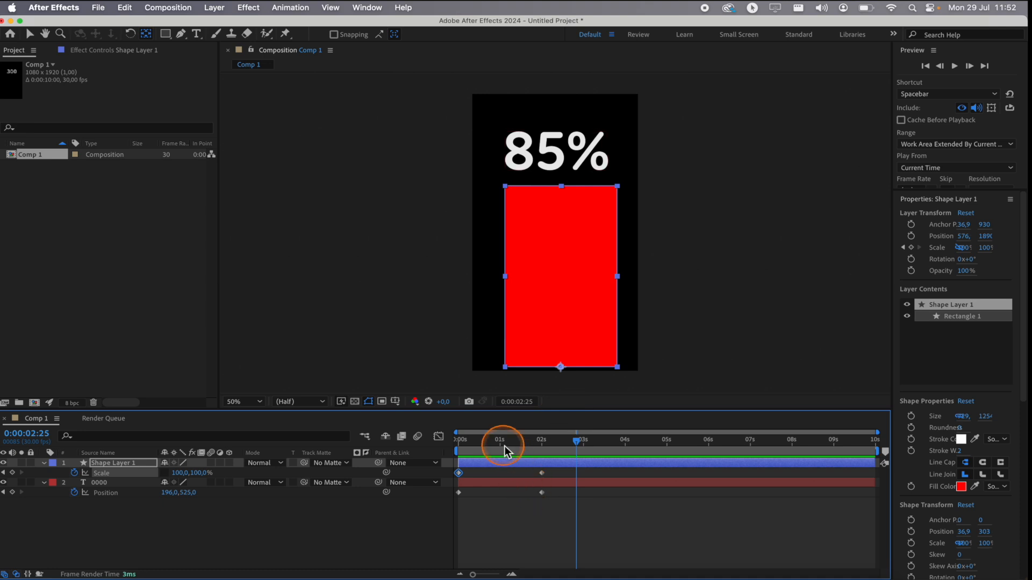
Return the playhead to 0:00, deselect the rectangle layer and scrub through the animation to 0:02:00
{"action": "left_click_drag", "start_coordinate": [505, 446], "coordinate": [456, 446]}
{"action": "left_click", "coordinate": [182, 529]}
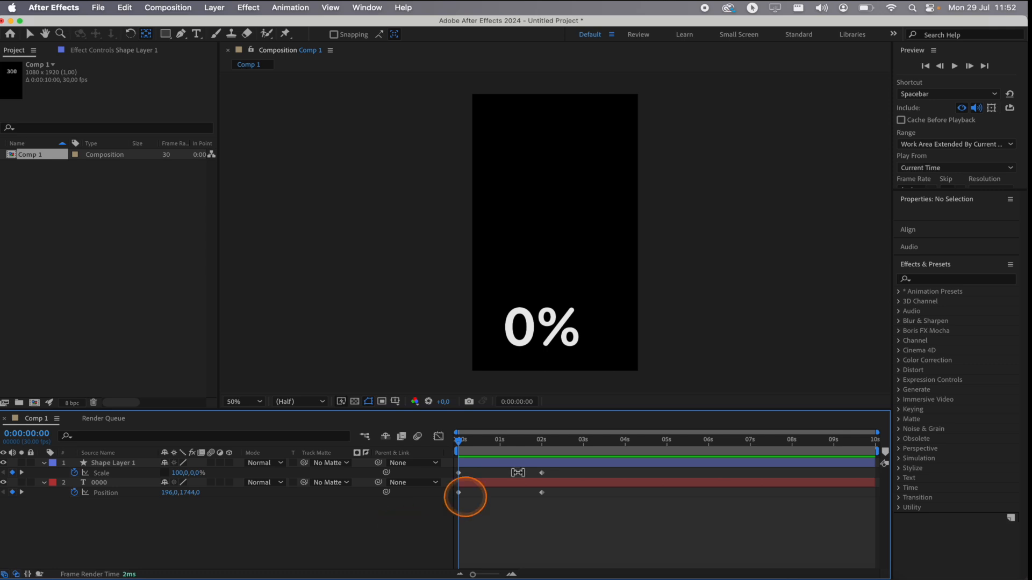
{"action": "left_click_drag", "start_coordinate": [470, 447], "coordinate": [544, 442]}
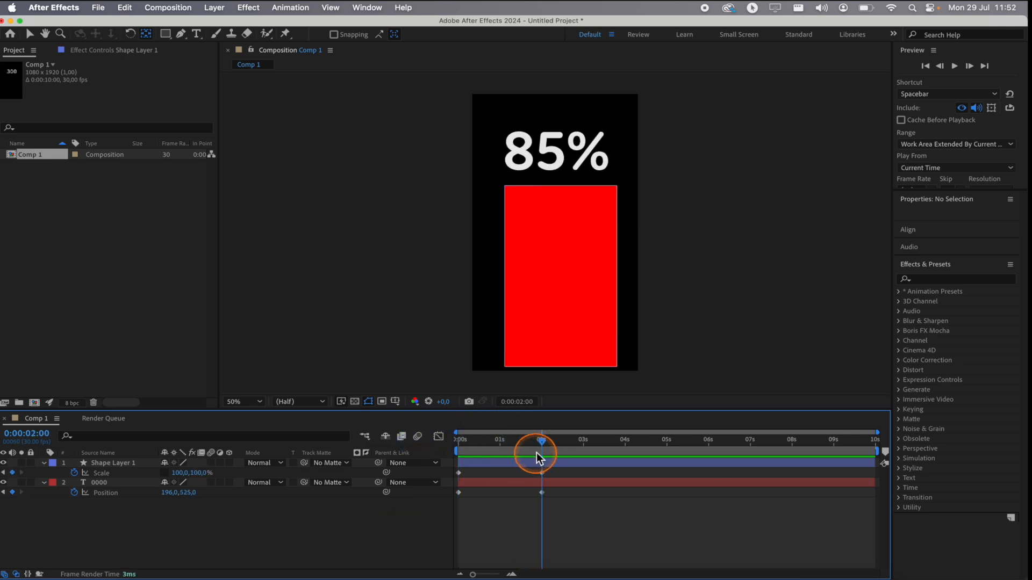